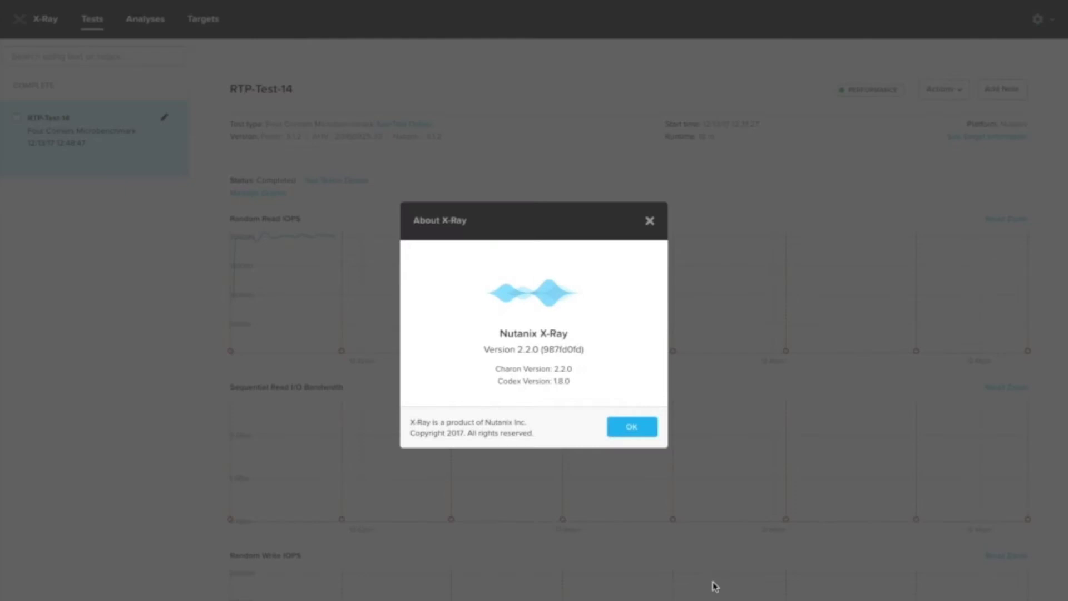
Step: Close the About X-Ray box and browse the New Test Package list, dismissing the actions list
left_click(632, 428)
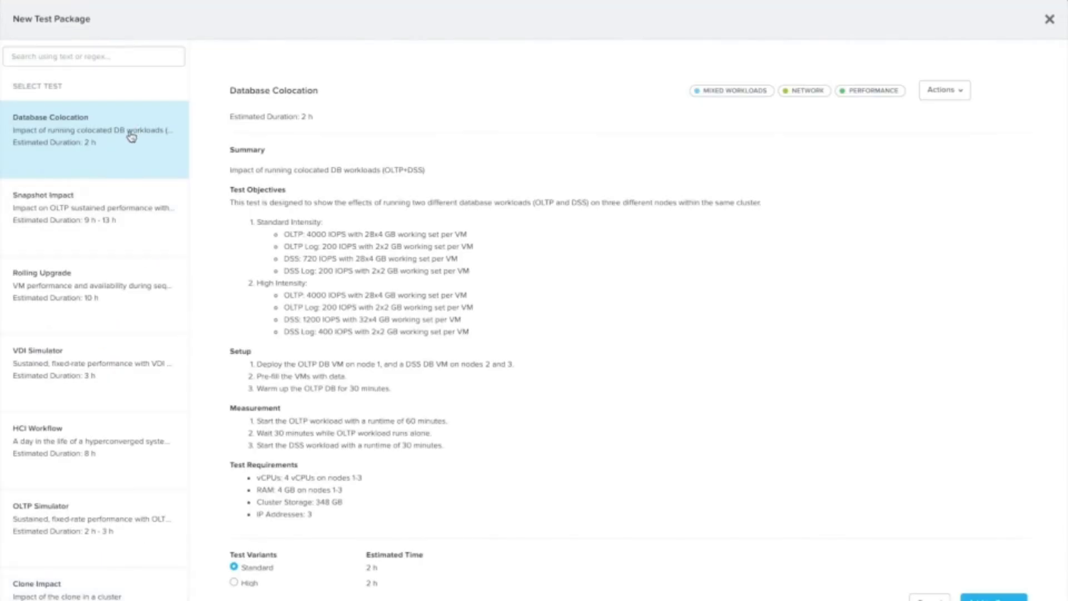
scroll(131, 137, "down", 4)
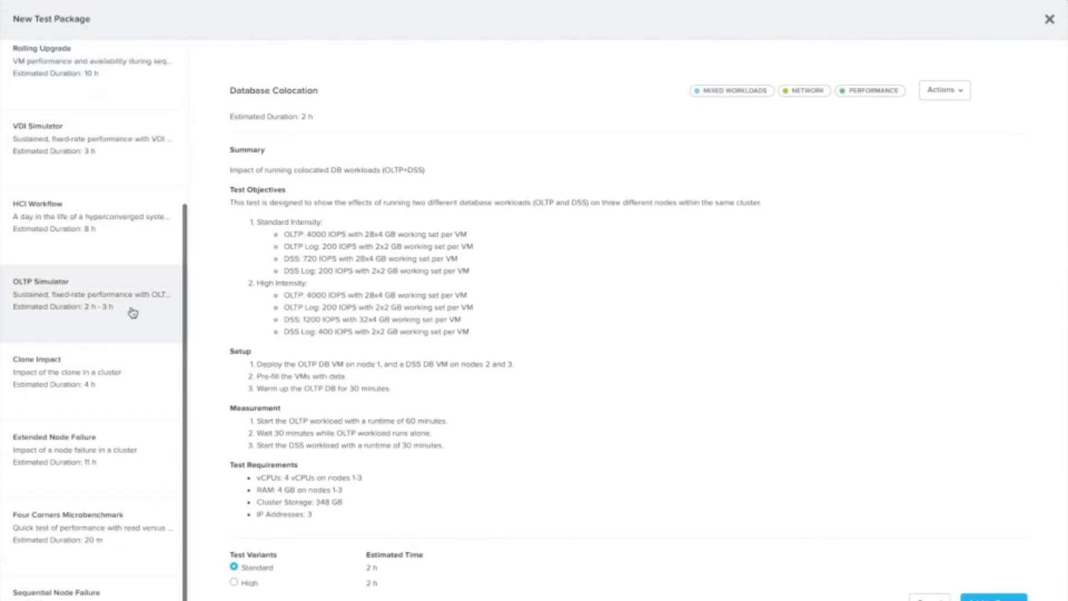
scroll(132, 312, "up", 4)
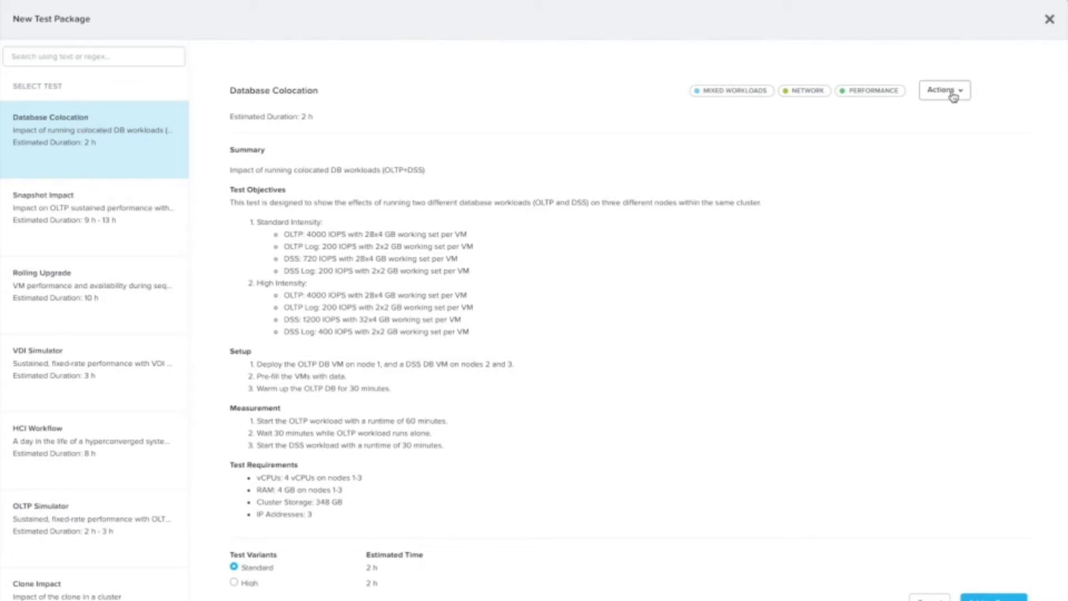
scroll(124, 174, "down", 3)
left_click(124, 174)
left_click(952, 94)
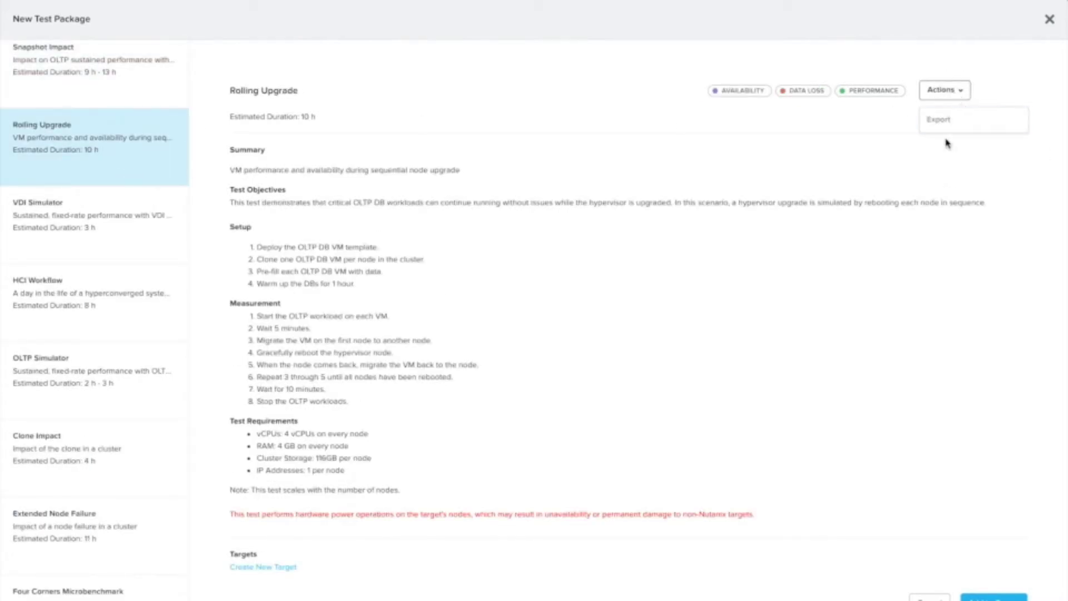
left_click(642, 186)
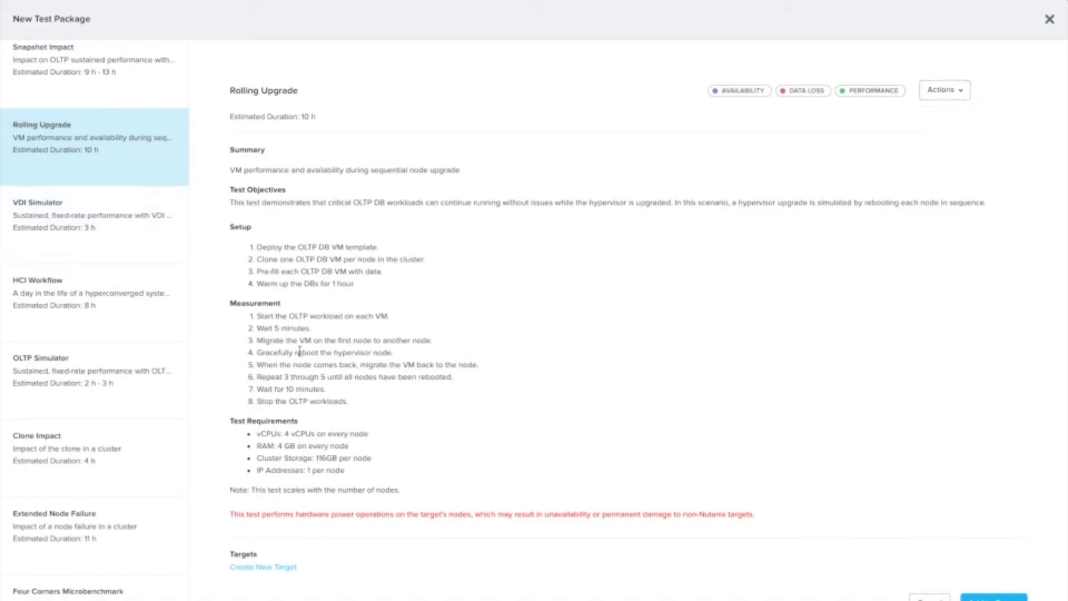
Step: Select the Sequential Node Failure test and open its Actions dropdown
scroll(120, 465, "down", 2)
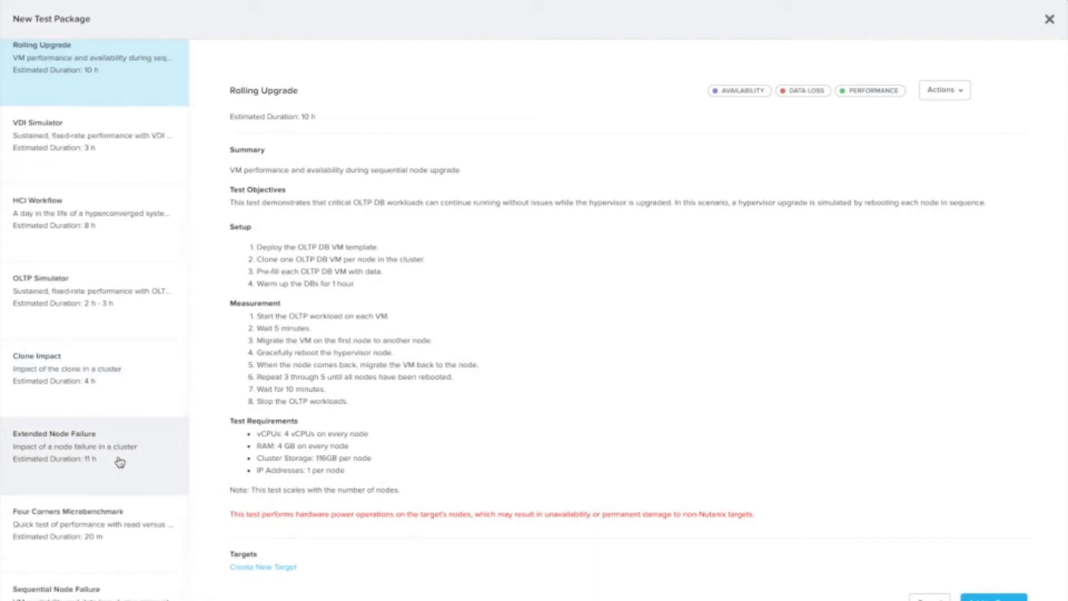
left_click(61, 590)
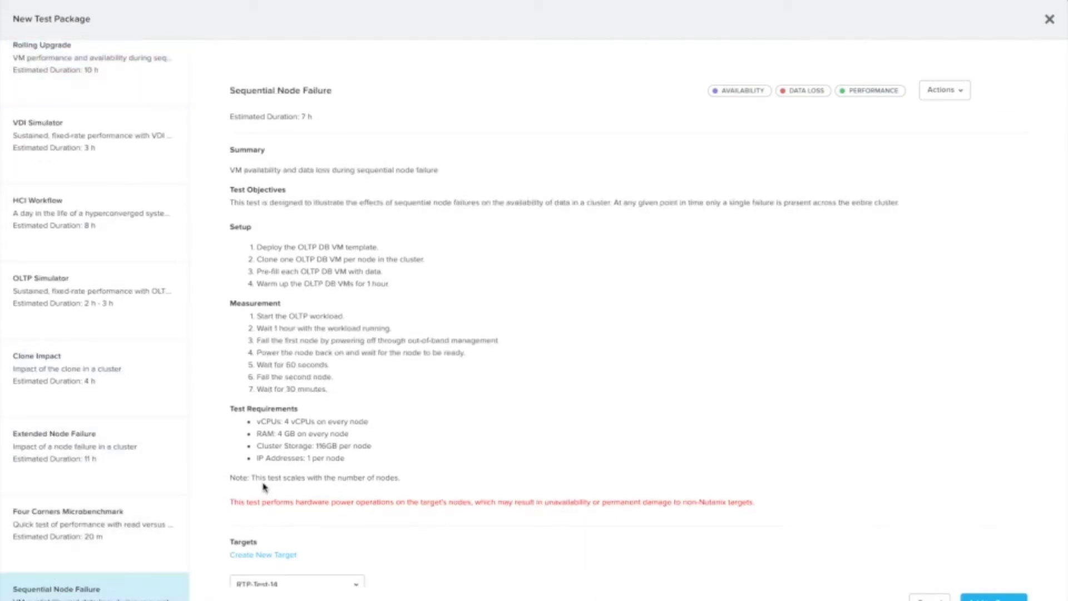
scroll(263, 487, "down", 1)
left_click(952, 62)
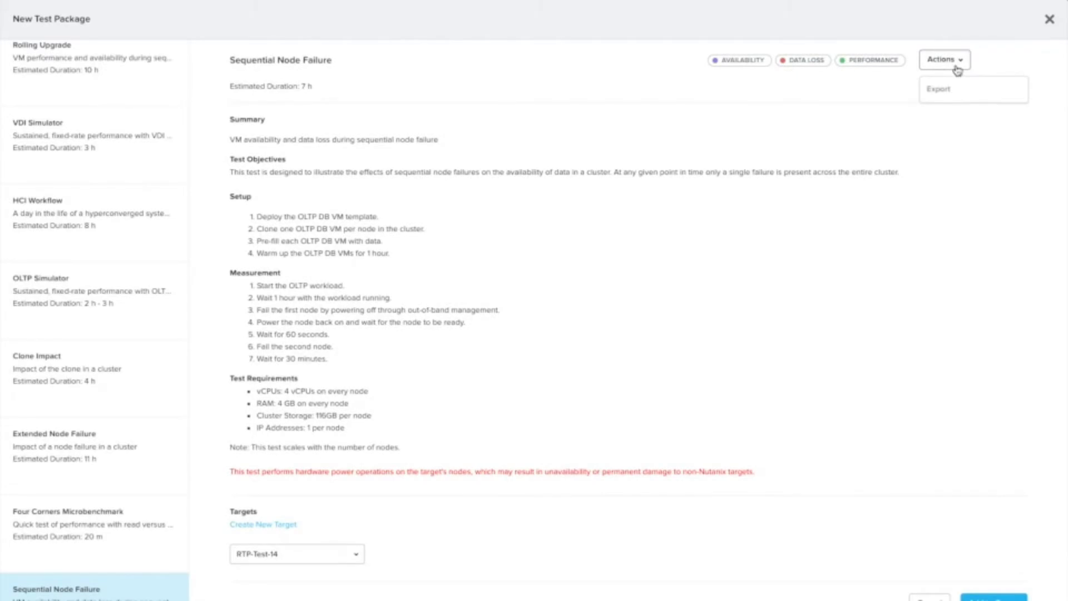
Step: Export Sequential Node Failure and open the exported test.yml in Sublime Text on the left
left_click(971, 92)
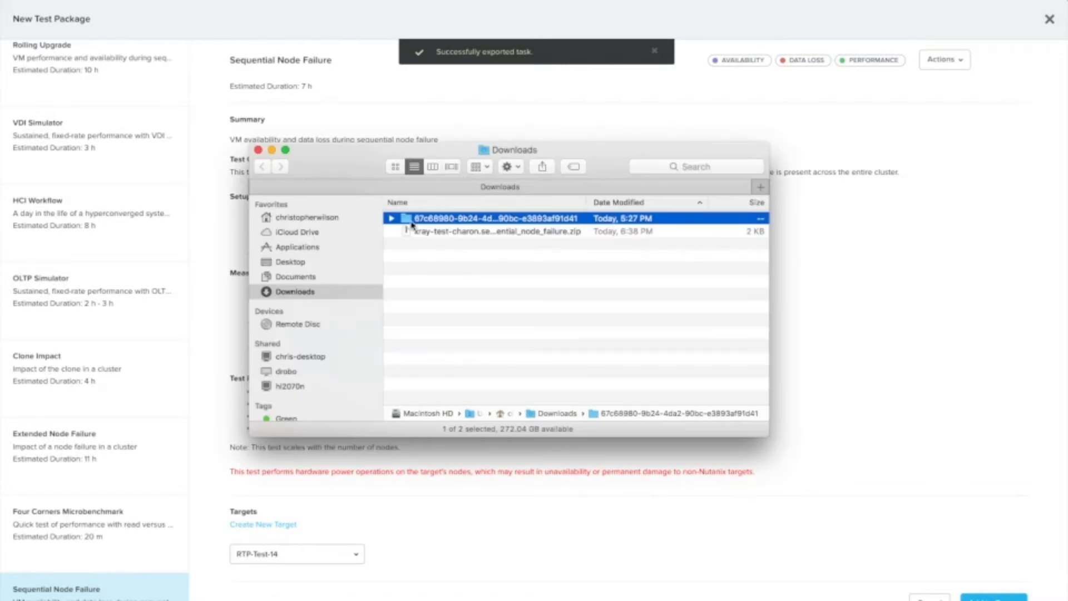
left_click(392, 219)
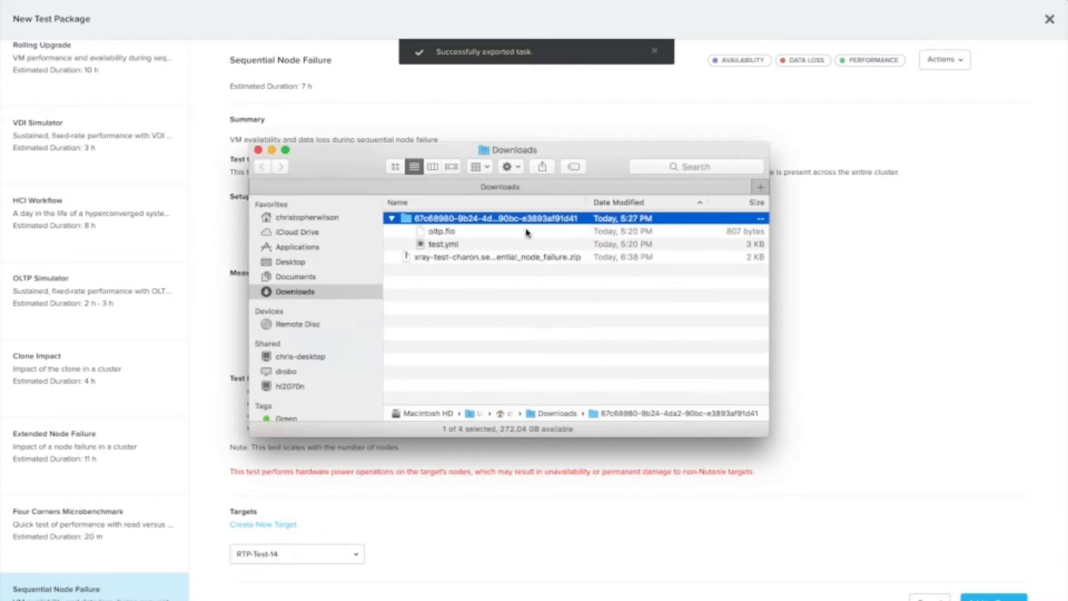
left_click(448, 245)
right_click(448, 245)
mouse_move(490, 262)
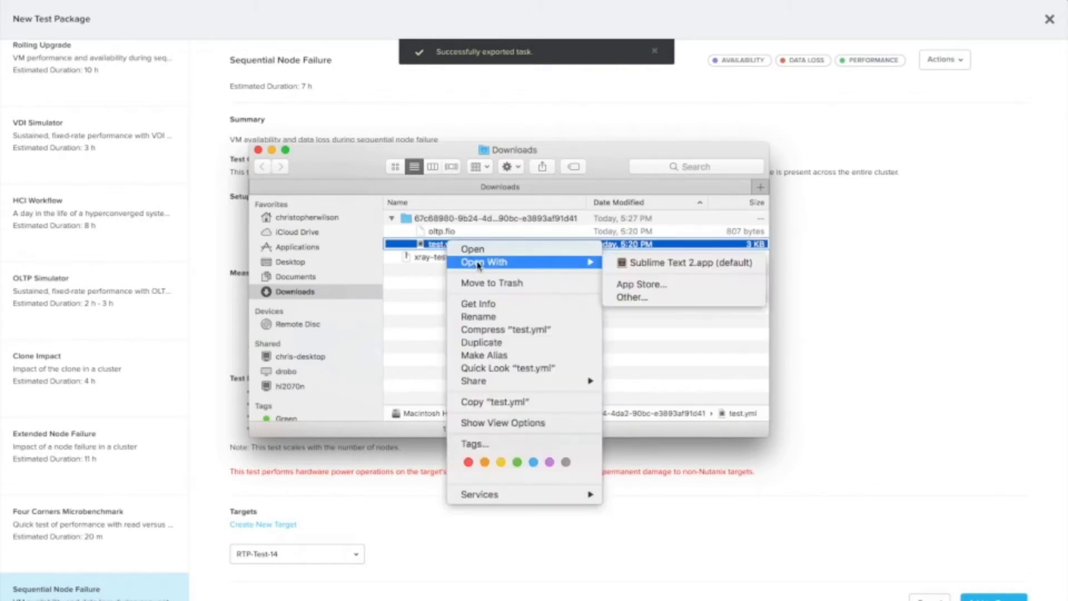
left_click(649, 264)
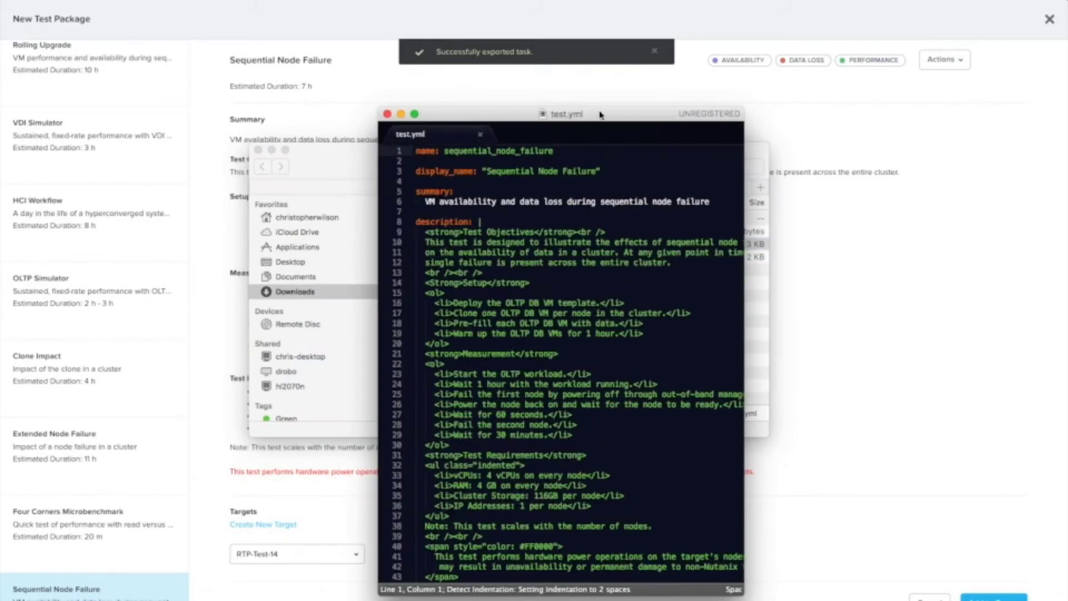
left_click_drag(600, 111, 326, 100)
Step: Open oltp.fio in Sublime Text 2 and place its window on the right
left_click(582, 148)
left_click(468, 231)
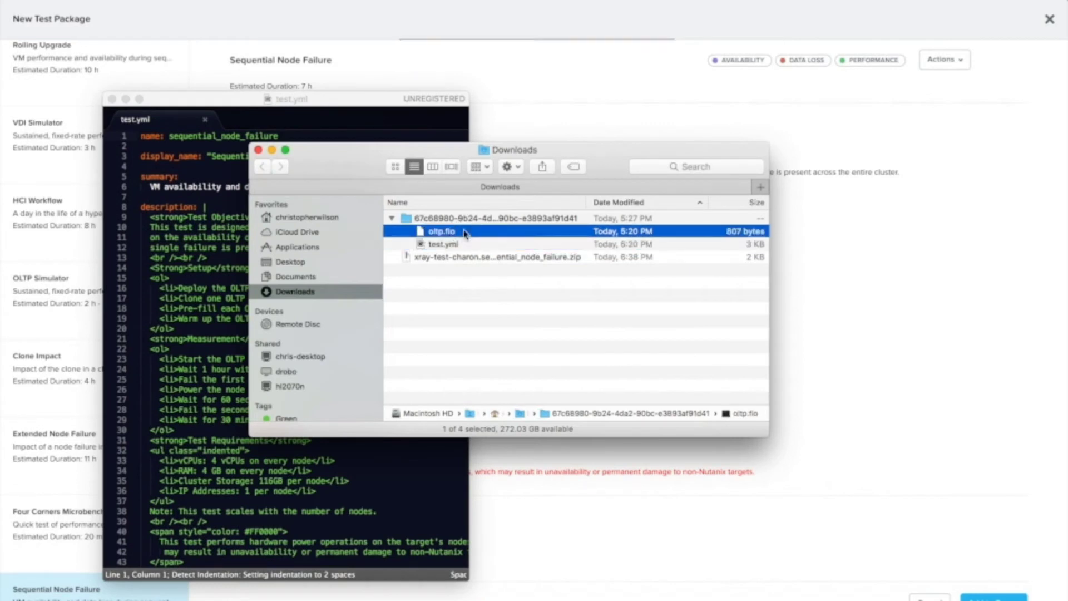
right_click(464, 230)
mouse_move(510, 248)
left_click(659, 280)
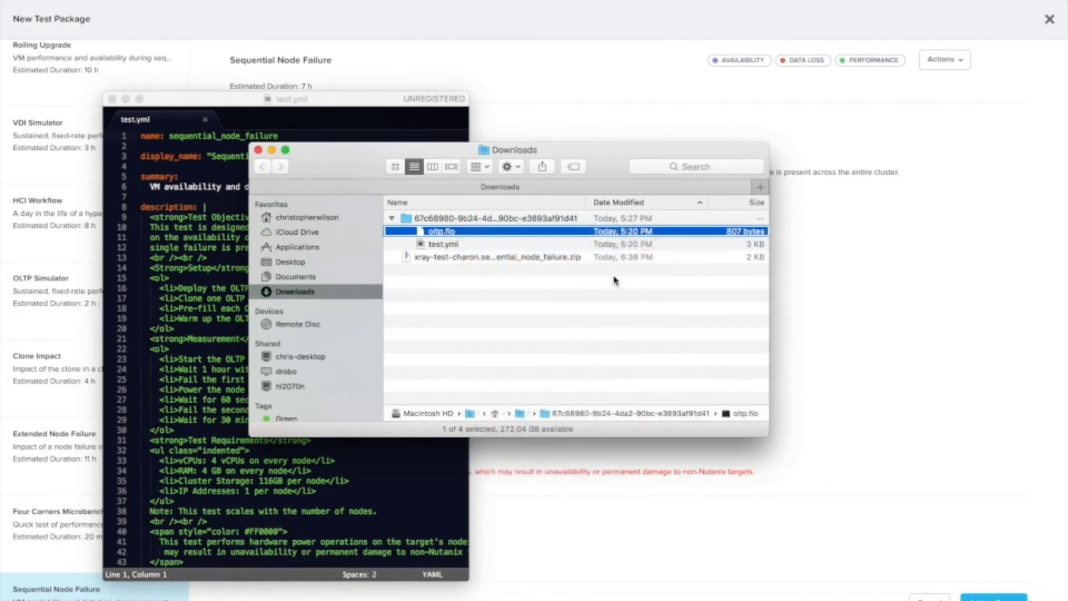
scroll(512, 243, "down", 10)
scroll(499, 237, "down", 5)
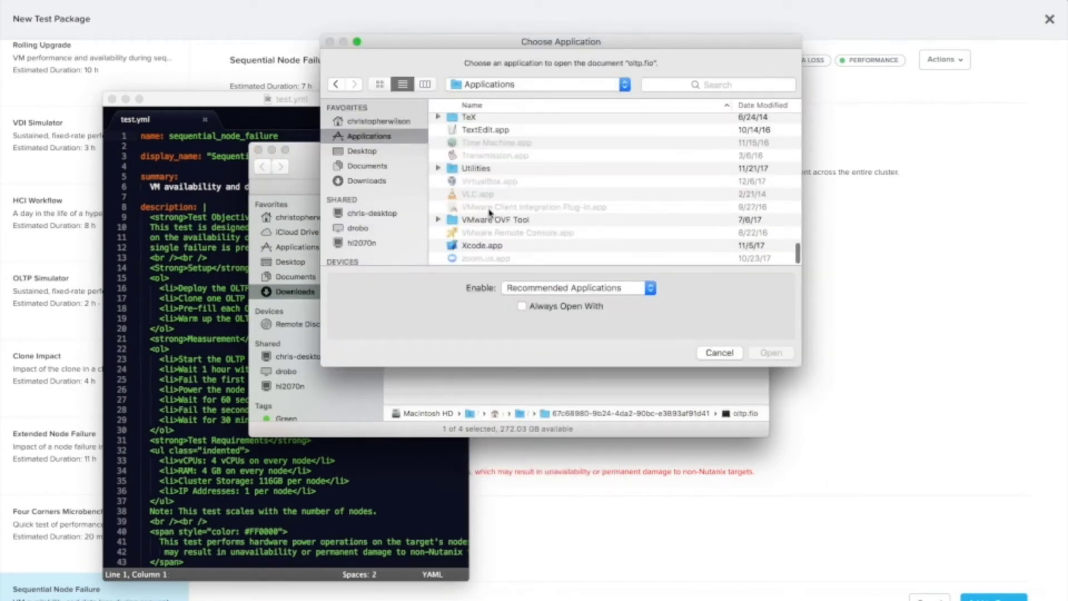
scroll(493, 217, "up", 4)
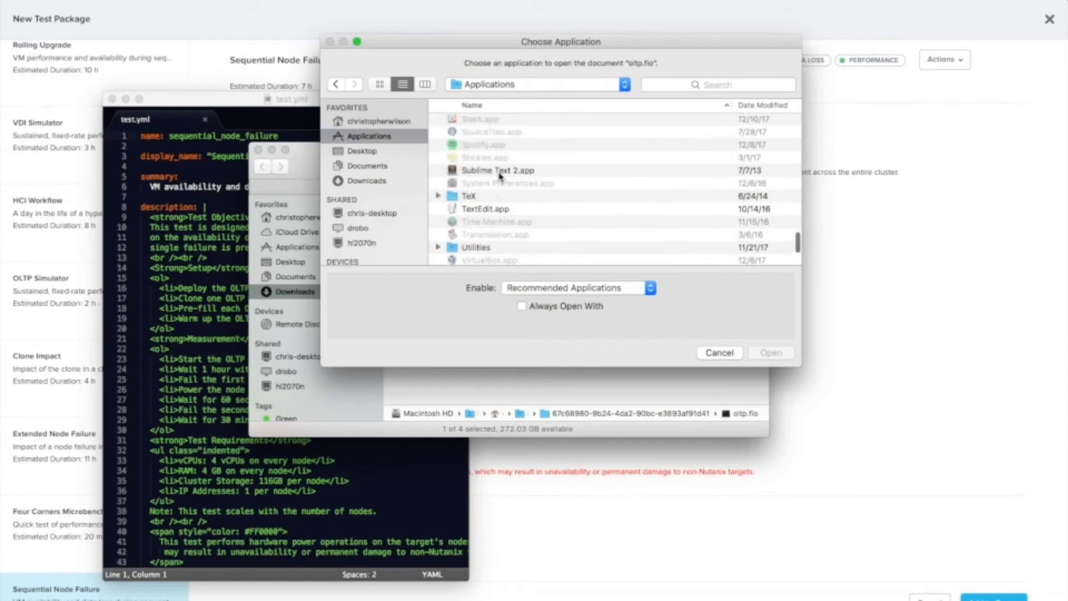
double_click(499, 173)
left_click_drag(508, 117, 731, 96)
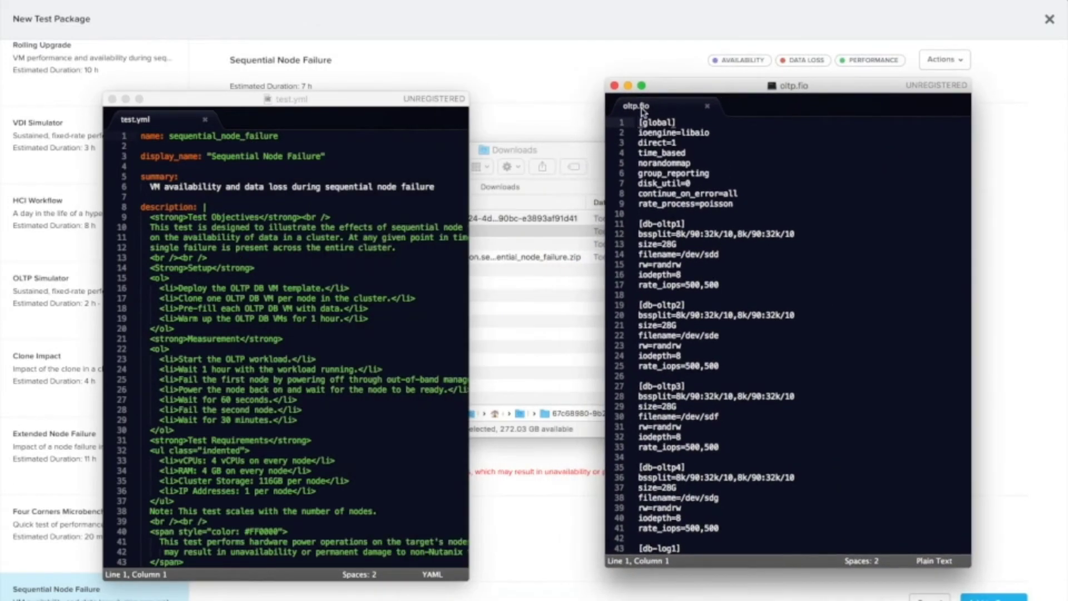
Step: Enlarge the test.yml window and highlight its vms, results (lines 65–74) and setup (lines 82–93) blocks
left_click(361, 99)
left_click_drag(361, 98, 349, 19)
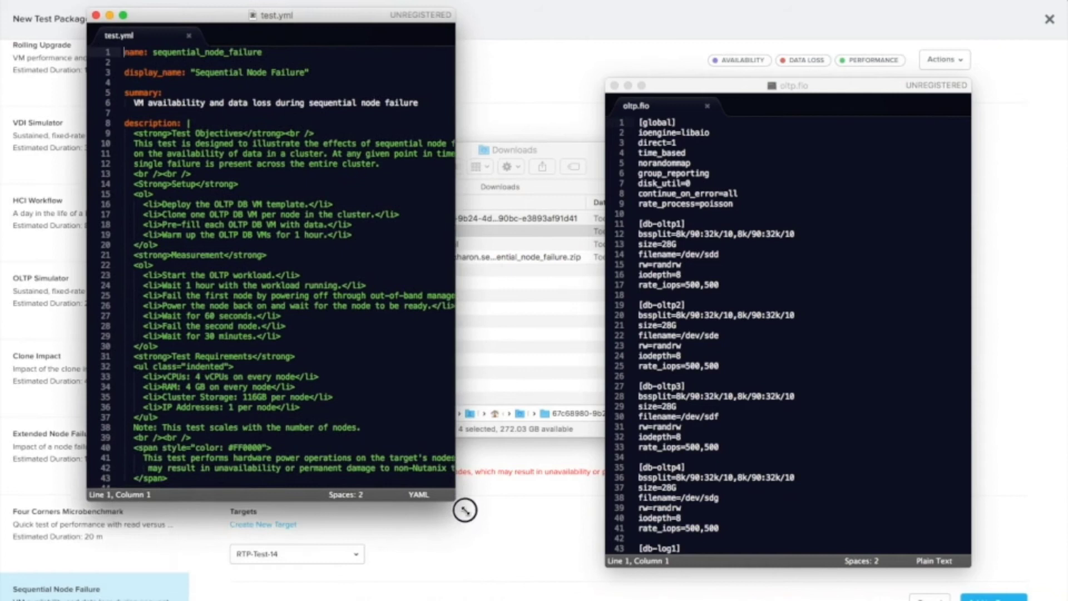
left_click_drag(489, 564, 576, 586)
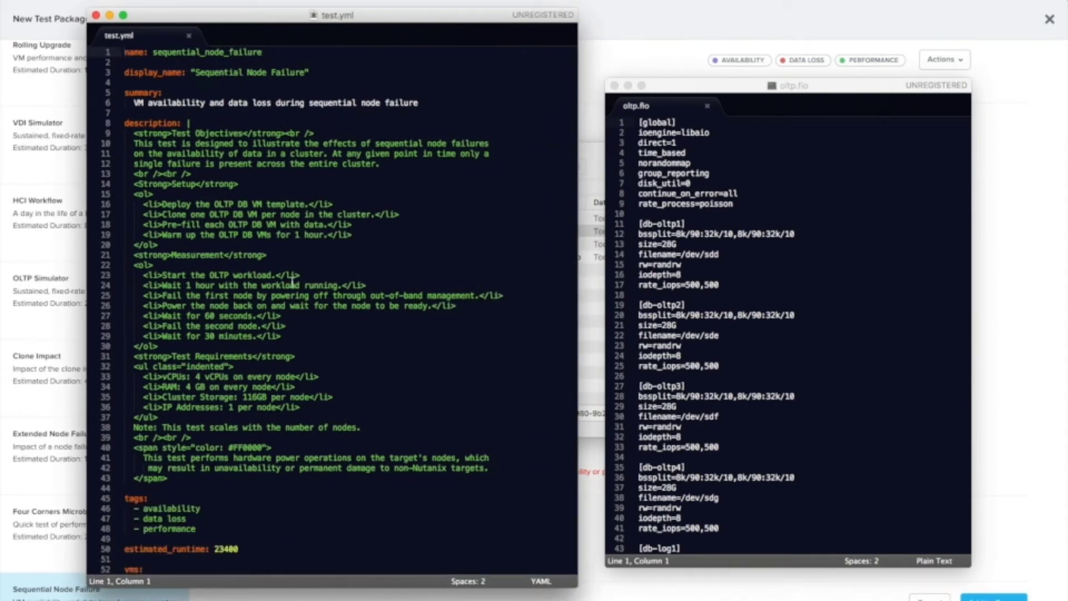
scroll(383, 256, "down", 8)
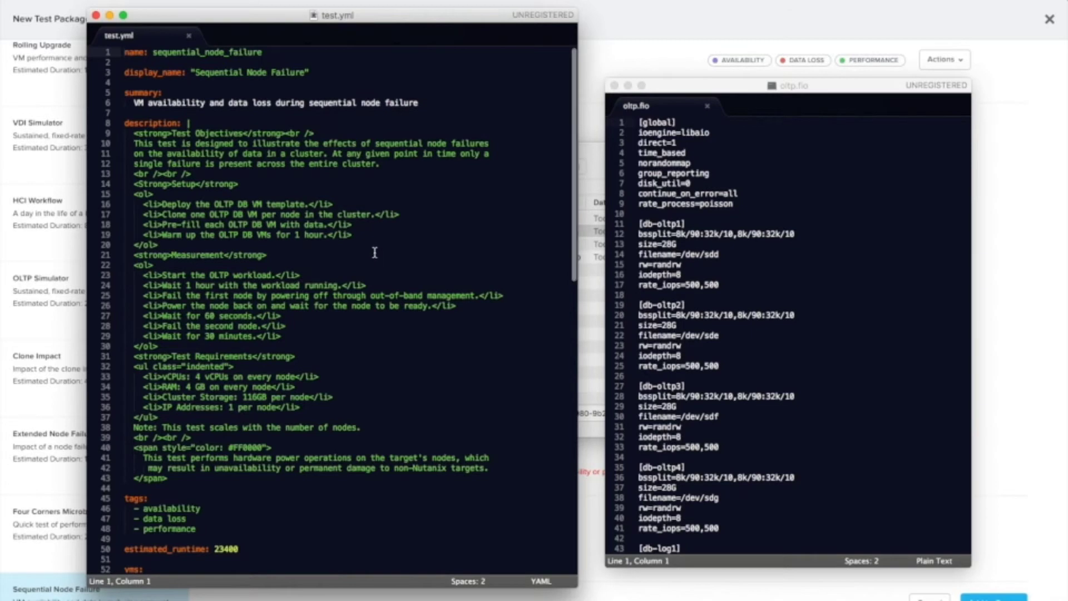
scroll(374, 251, "down", 7)
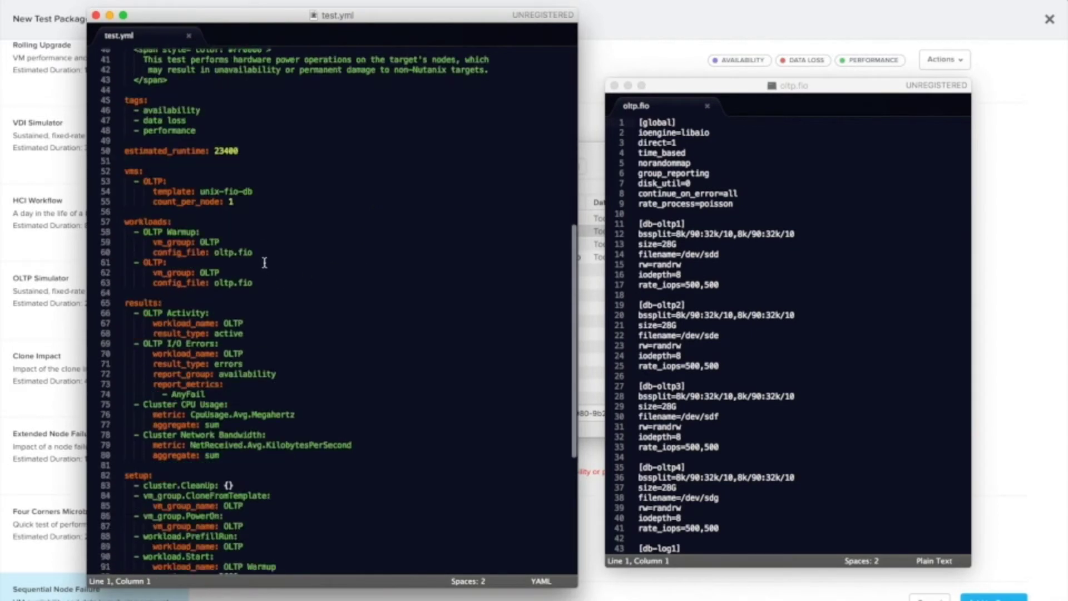
left_click_drag(128, 132, 255, 243)
left_click(155, 283)
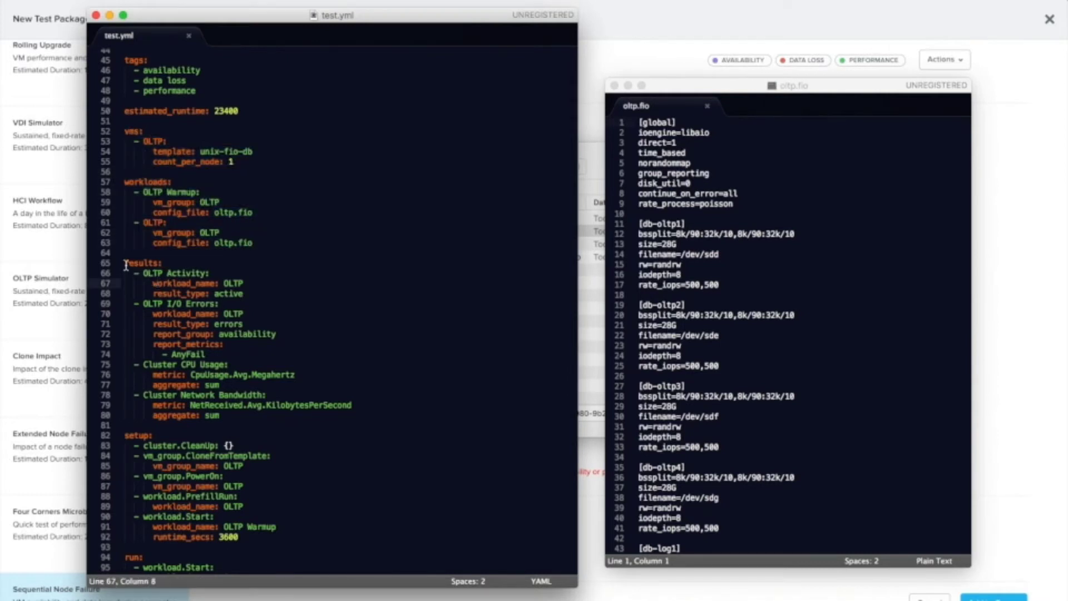
left_click_drag(124, 262, 291, 355)
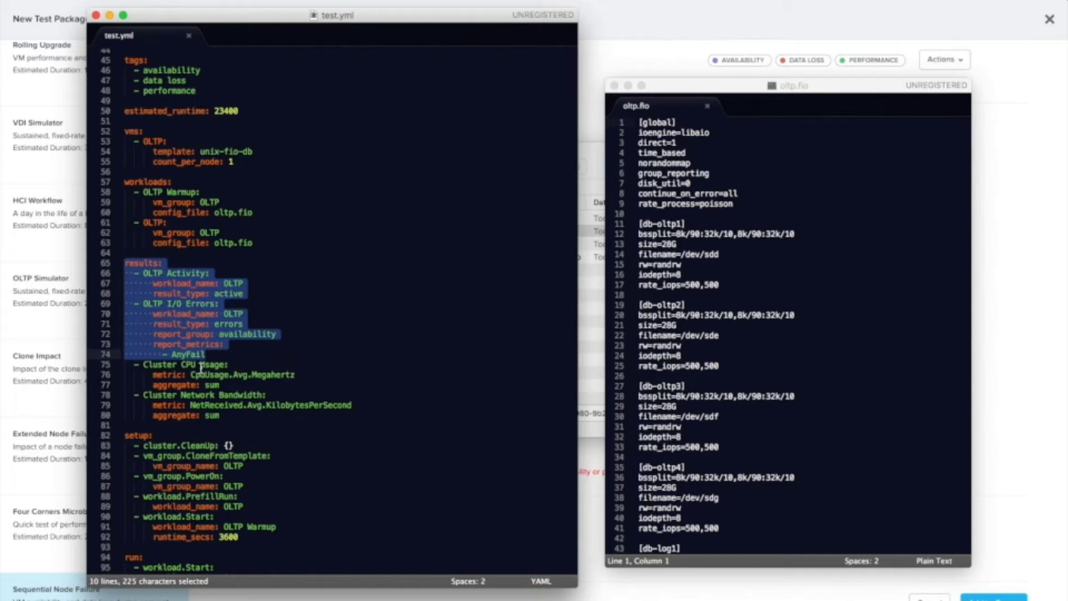
scroll(192, 334, "down", 5)
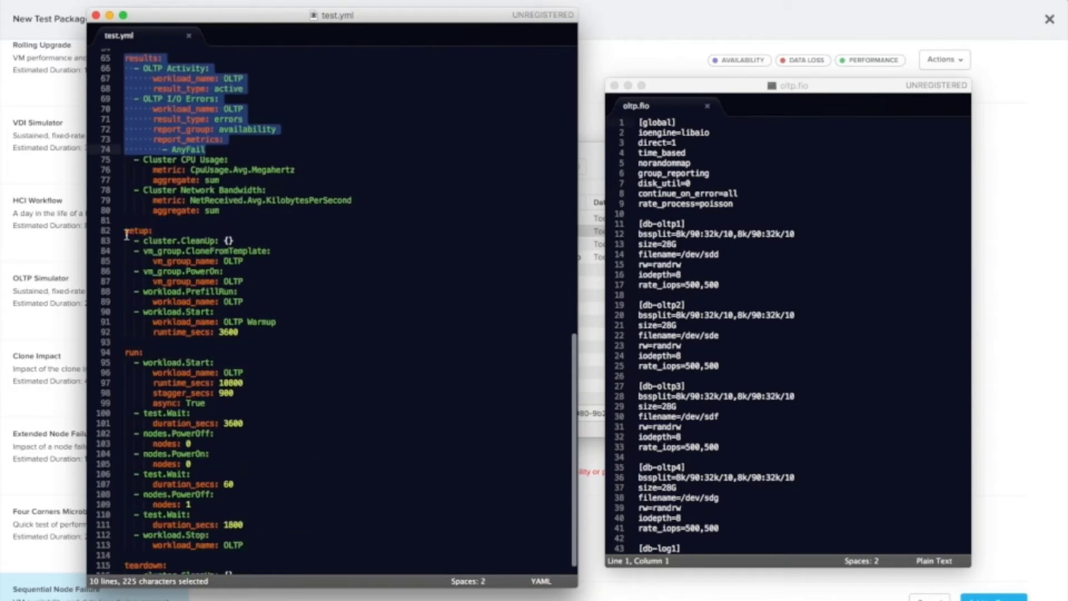
left_click_drag(126, 230, 129, 357)
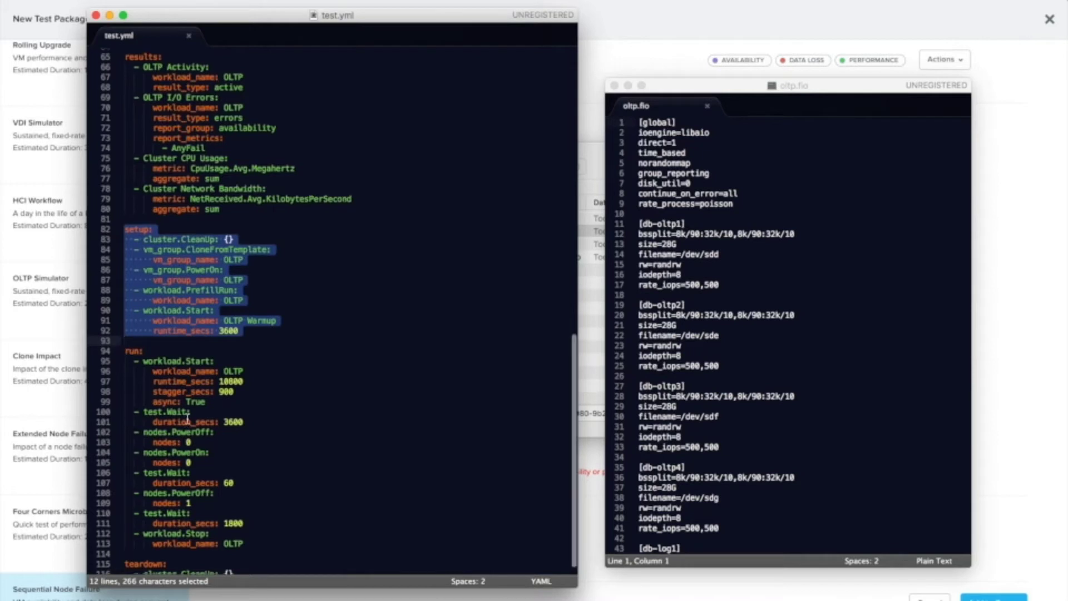
scroll(247, 537, "down", 1)
left_click(255, 318)
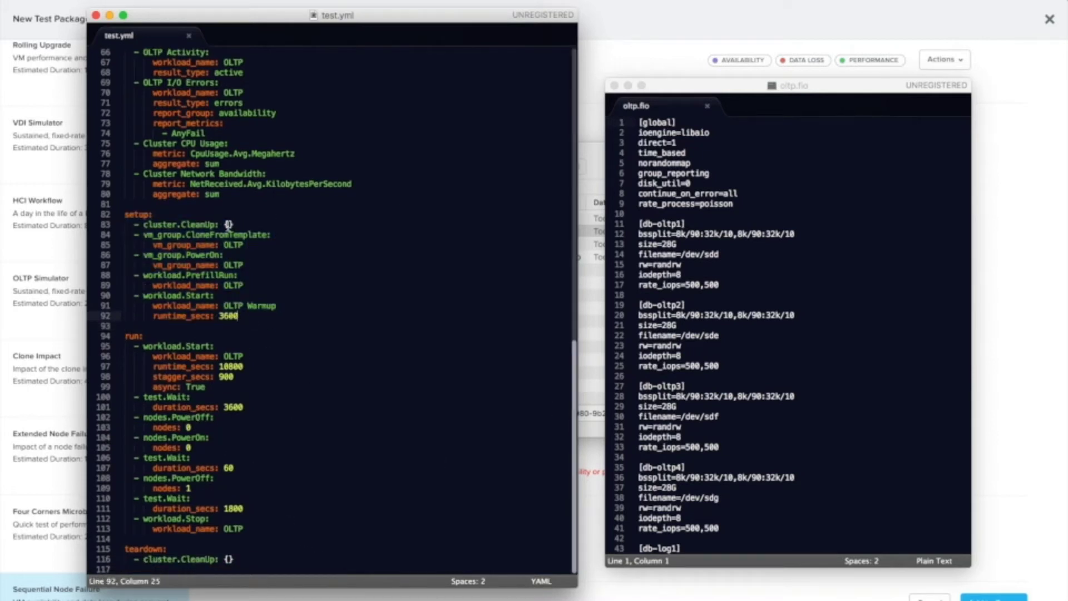
scroll(254, 281, "up", 6)
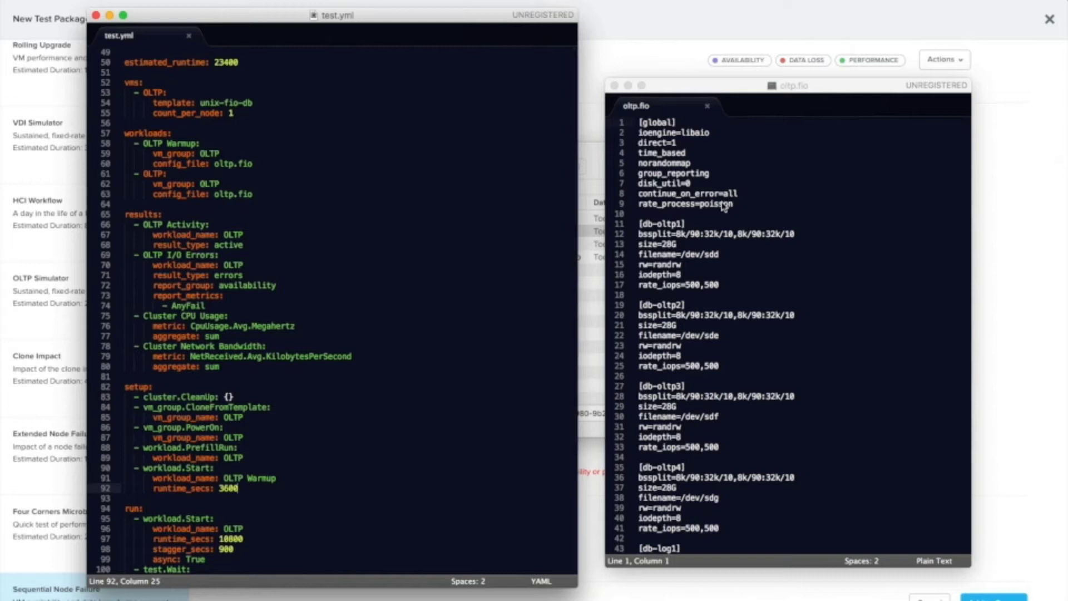
Step: Point out oltp.fio's filename=/dev/sdd line and test.yml's unix-fio-db template name
left_click(737, 221)
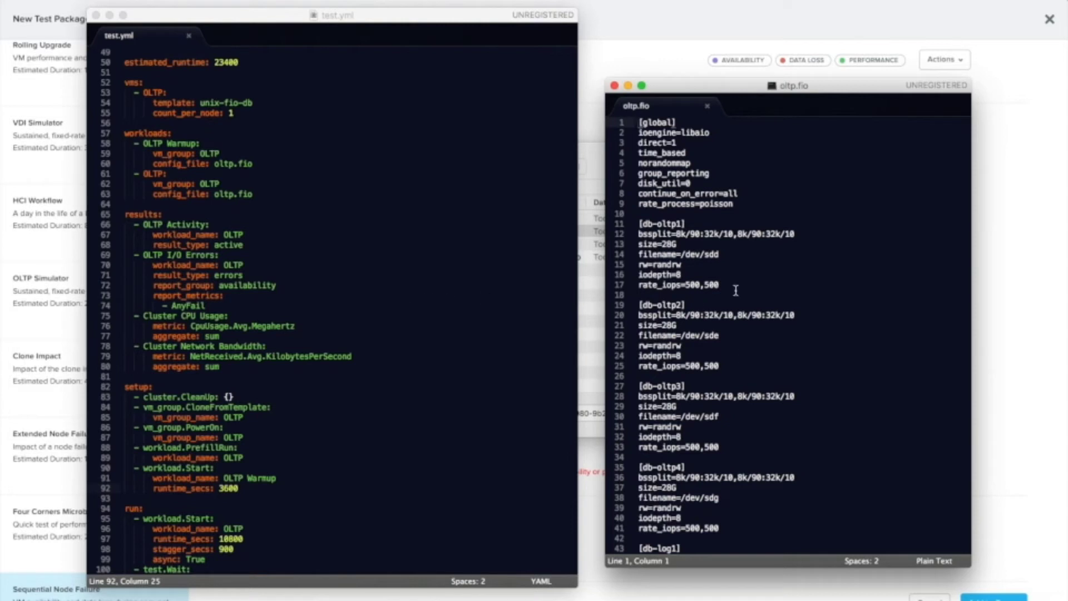
left_click_drag(721, 255, 633, 255)
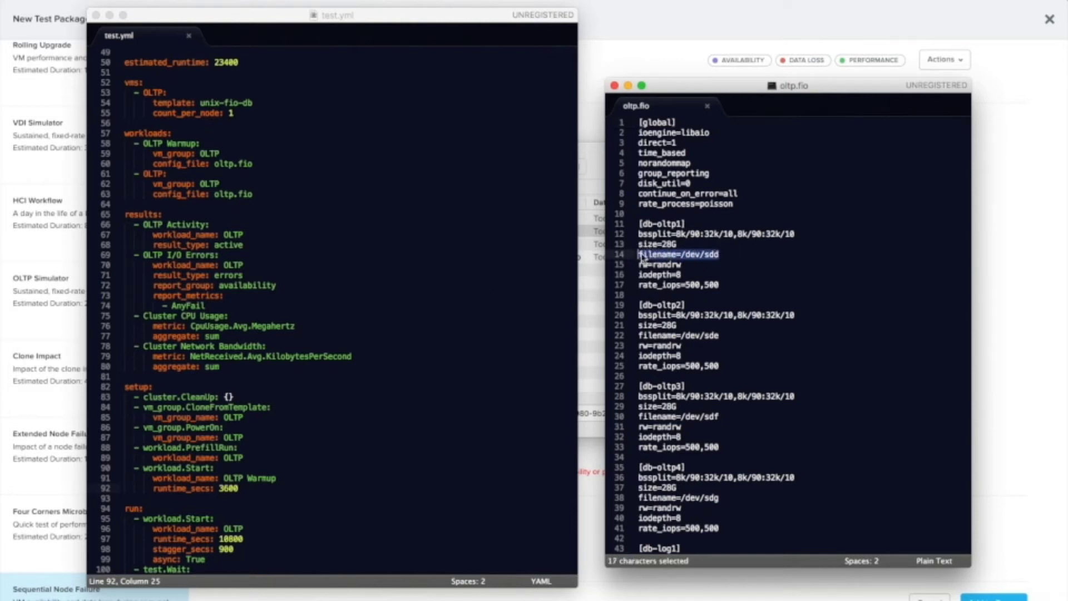
left_click(690, 255)
scroll(488, 273, "up", 6)
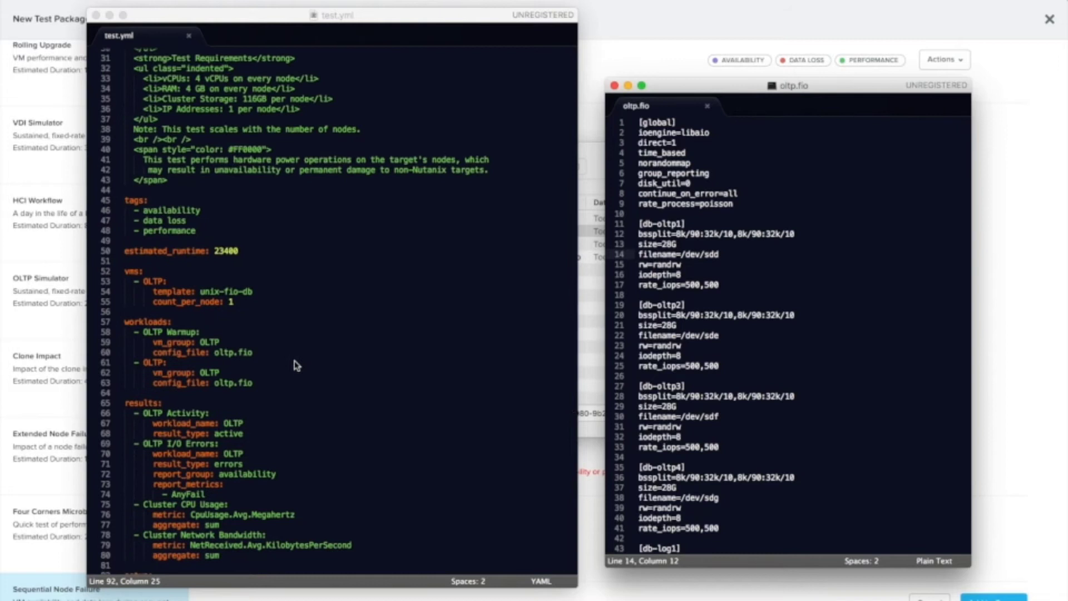
left_click(257, 299)
left_click_drag(253, 291, 199, 291)
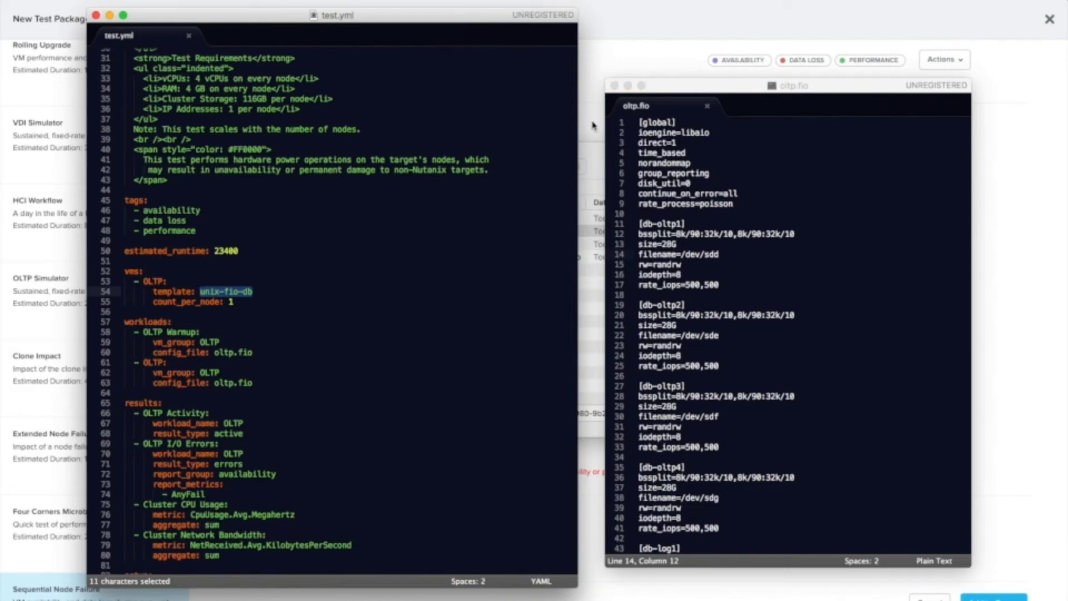
Step: Close oltp.fio so only test.yml stays open, scrolled to the top
left_click(614, 86)
left_click(404, 230)
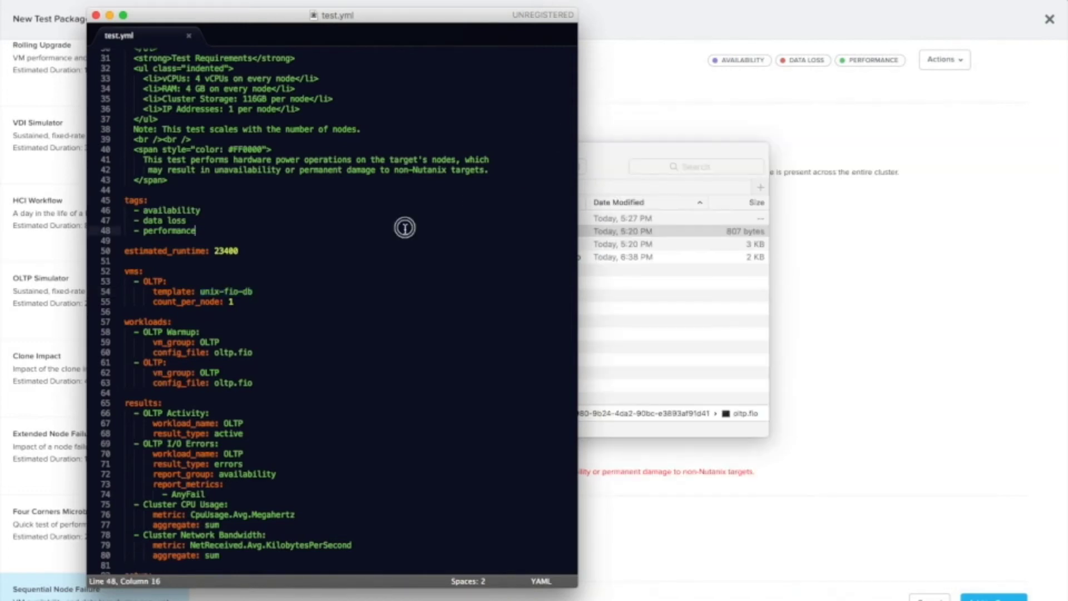
scroll(403, 239, "up", 3)
scroll(403, 246, "up", 7)
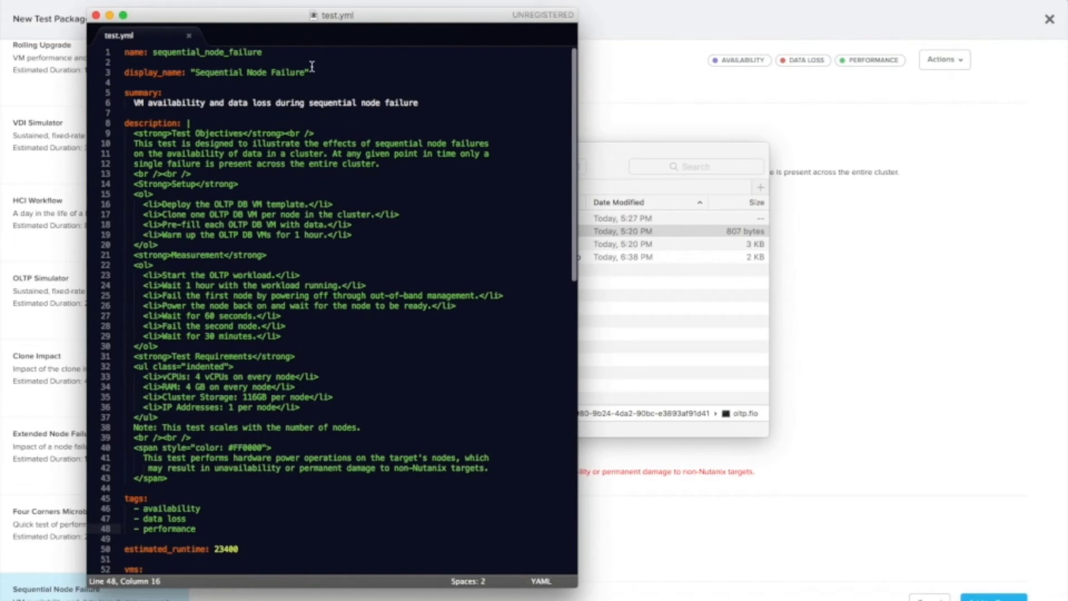
Step: Append the user's name suffix to name and display_name, save test.yml, and close Sublime Text
left_click(298, 54)
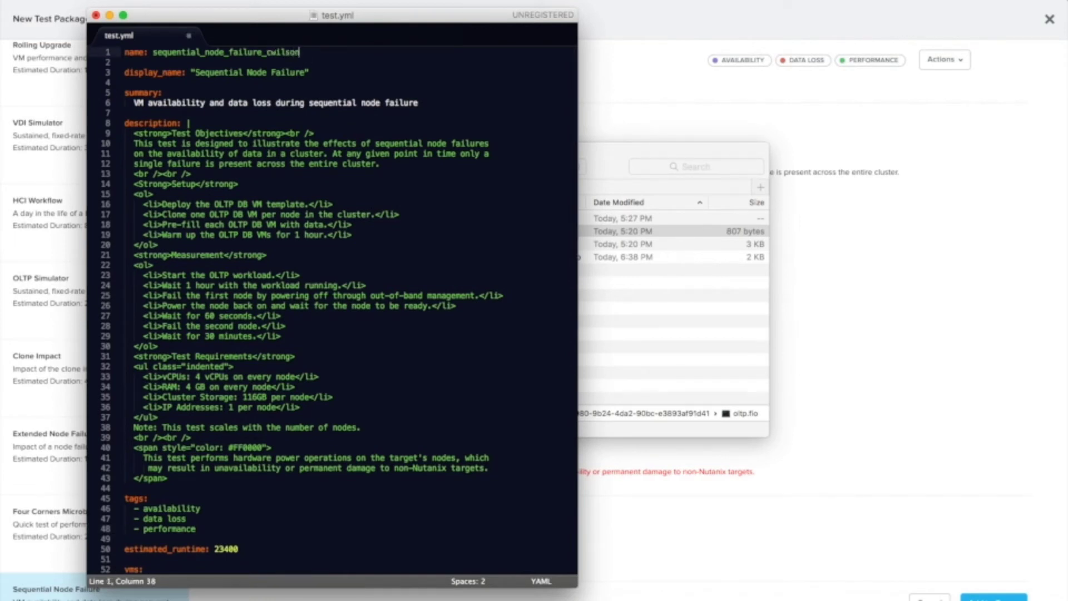
left_click(306, 73)
type("C")
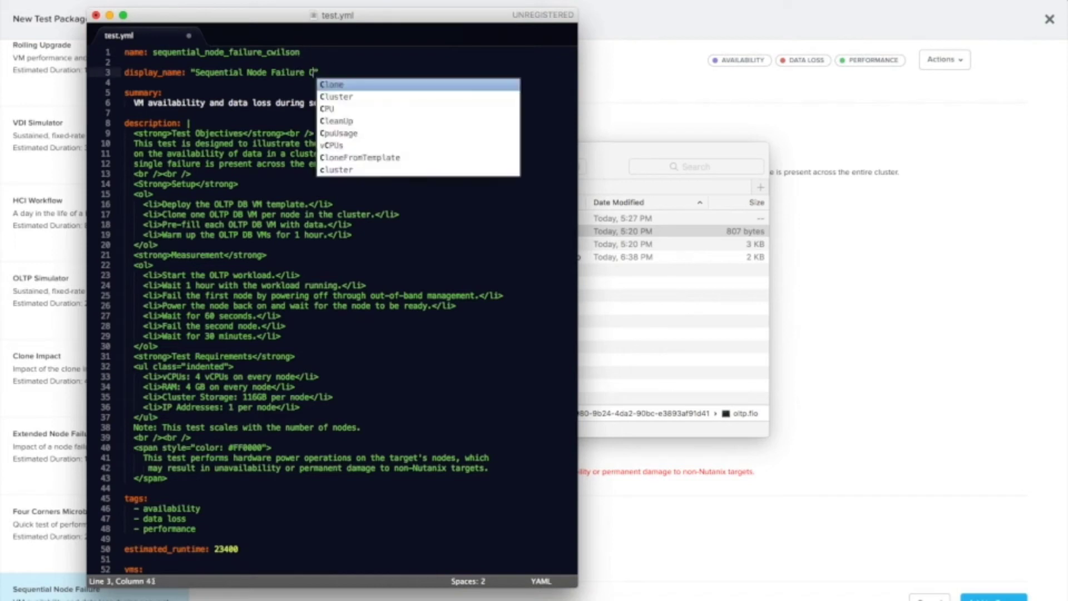
type("wilson")
key("Escape")
left_click(240, 103)
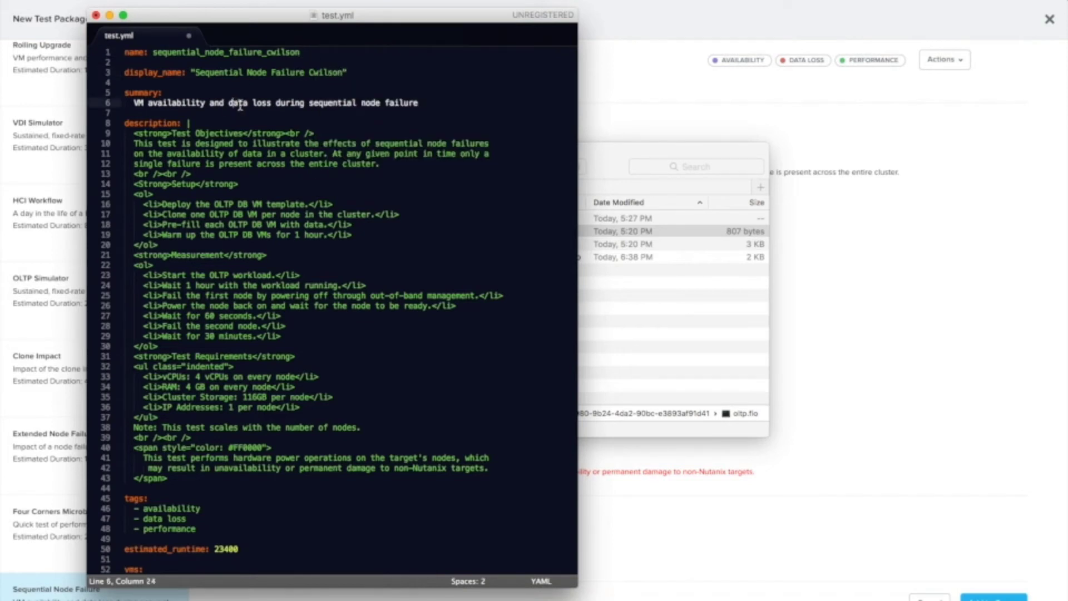
key("super+s")
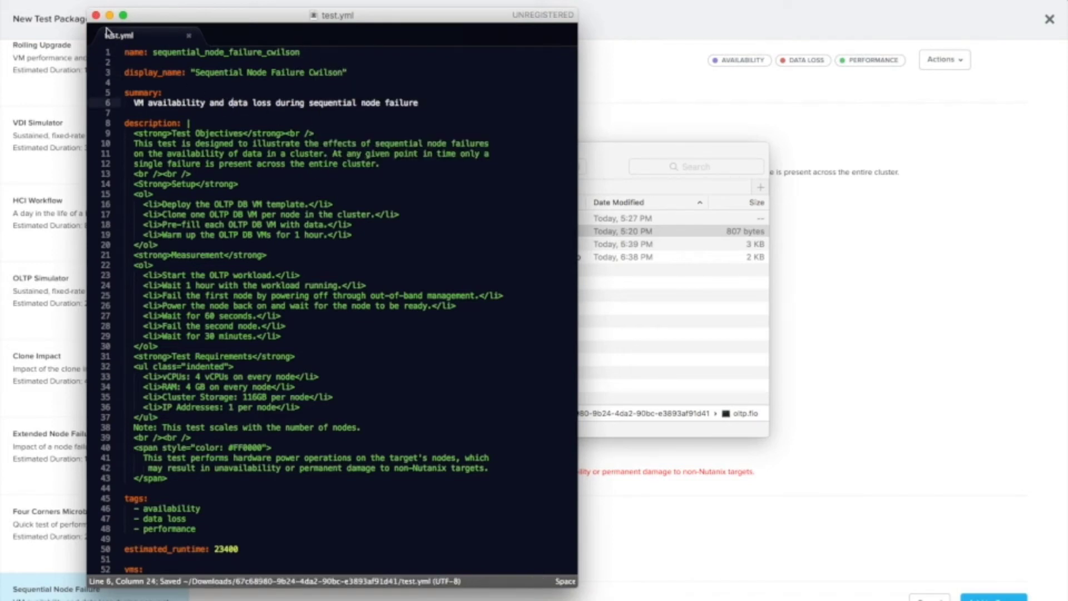
left_click(96, 16)
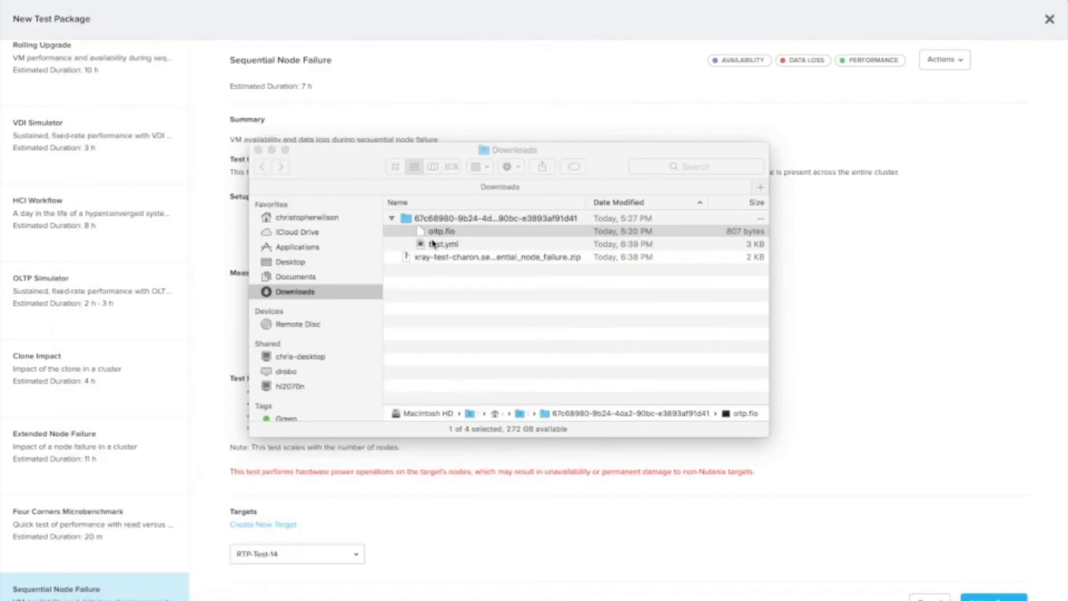
left_click(490, 379)
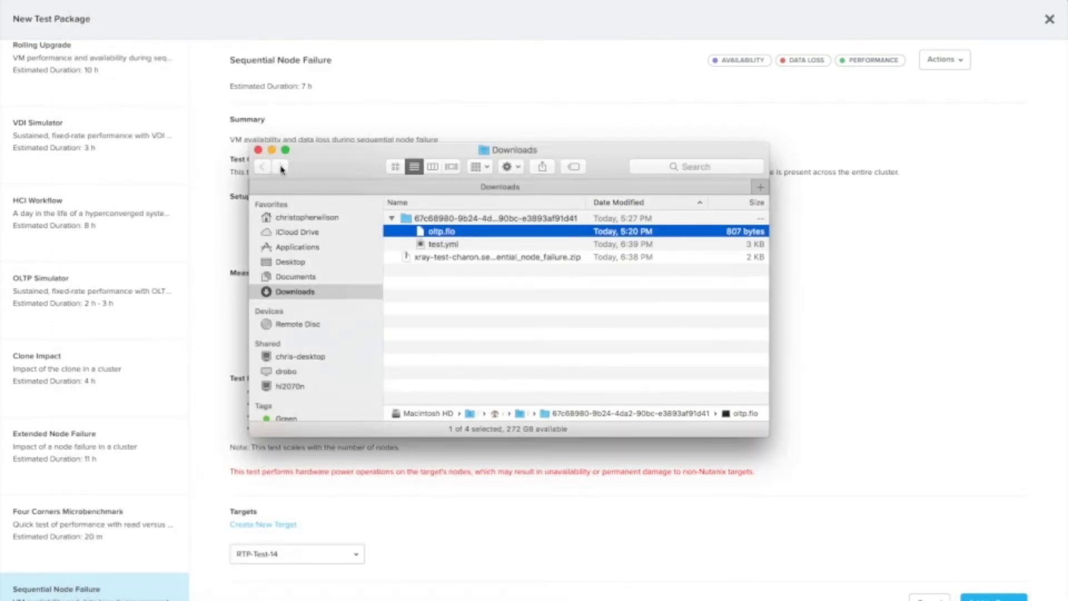
Step: Add a custom scenario in X-Ray from the exported folder's test.yml and oltp.fio, and save it
left_click(427, 105)
left_click(933, 598)
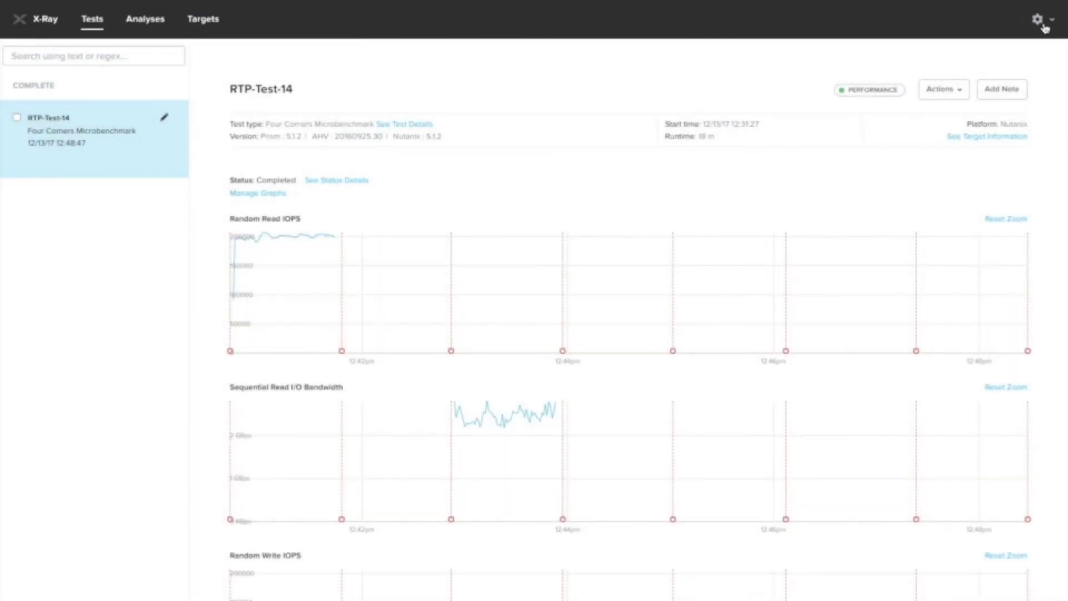
left_click(1043, 25)
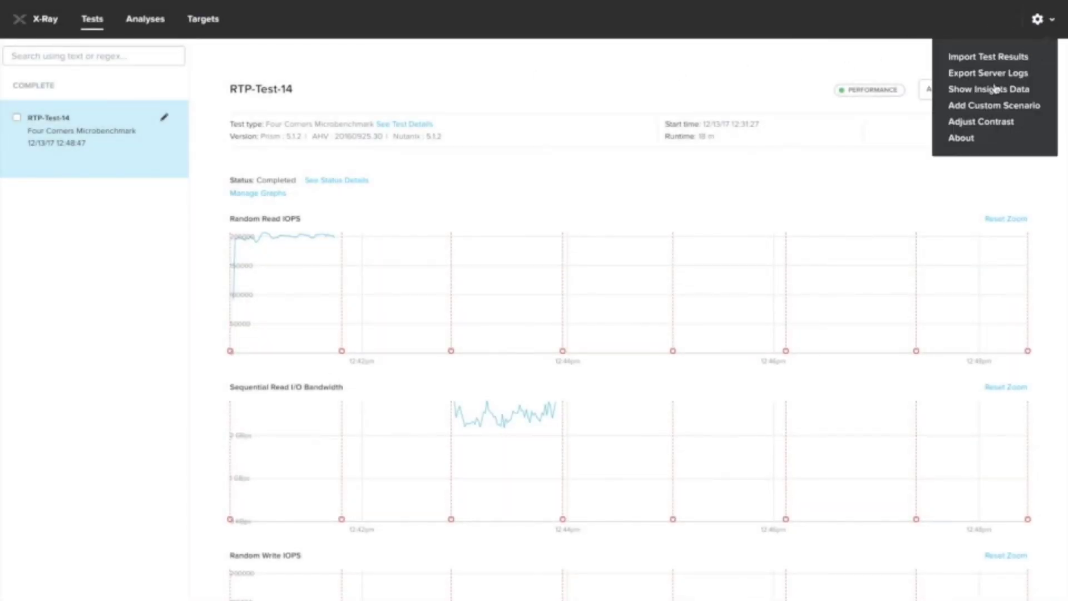
left_click(966, 109)
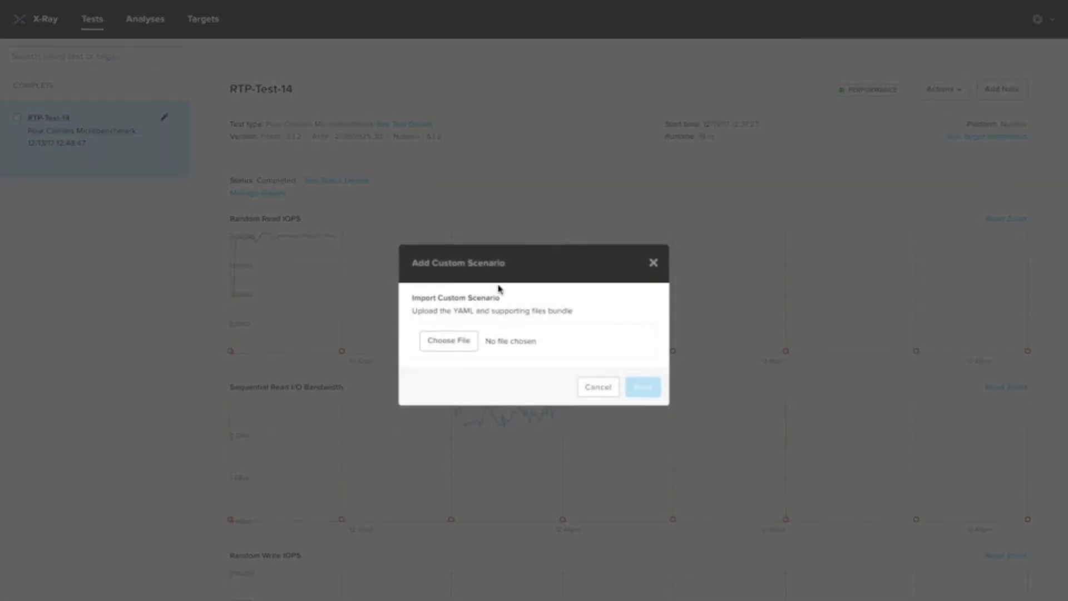
left_click(462, 337)
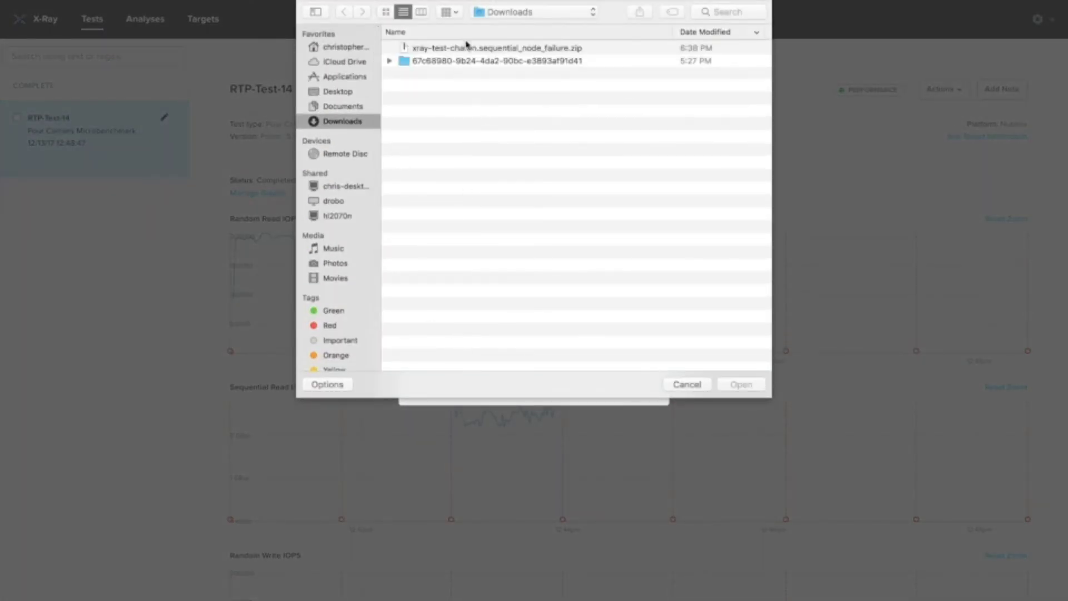
double_click(463, 63)
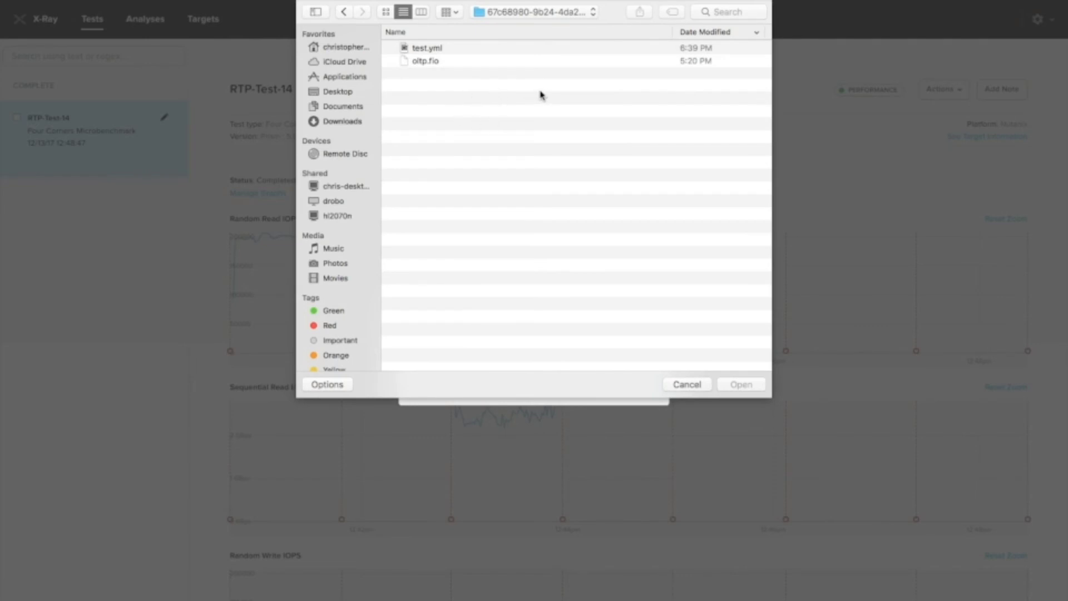
left_click_drag(449, 79, 421, 44)
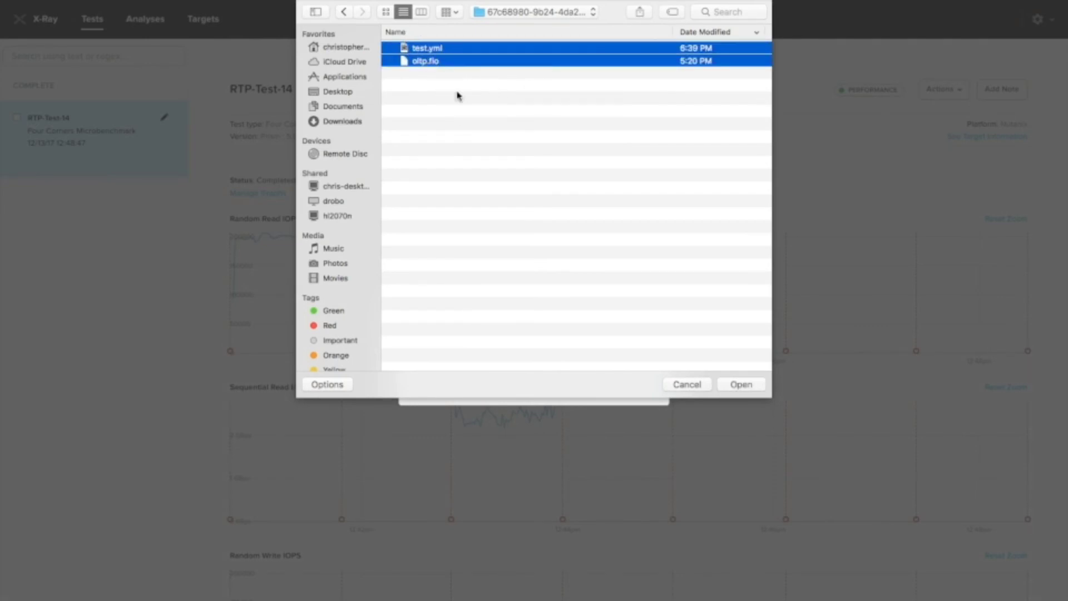
left_click(739, 386)
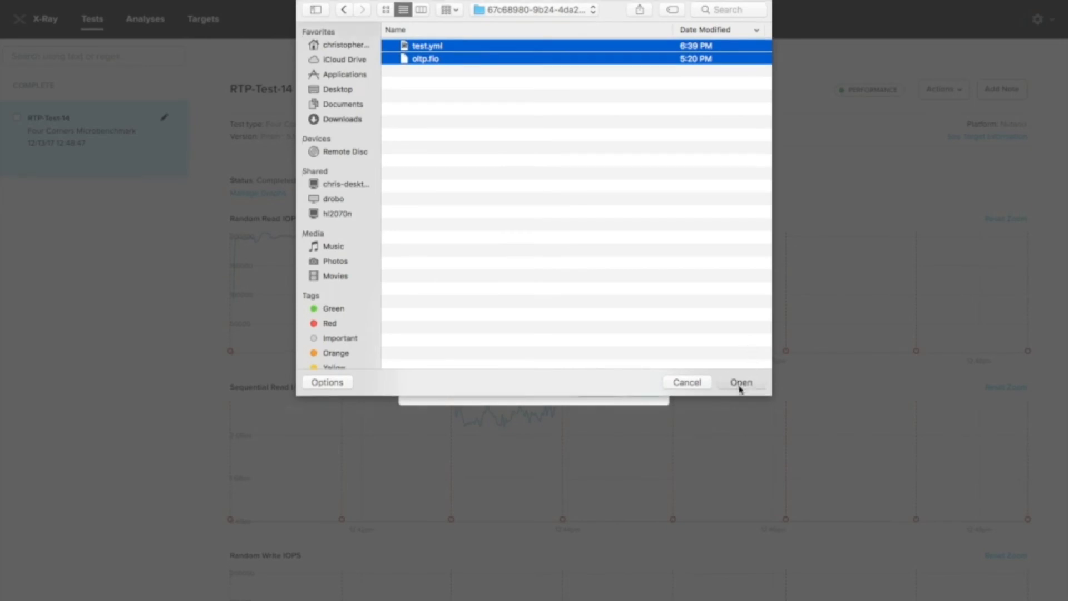
left_click(640, 396)
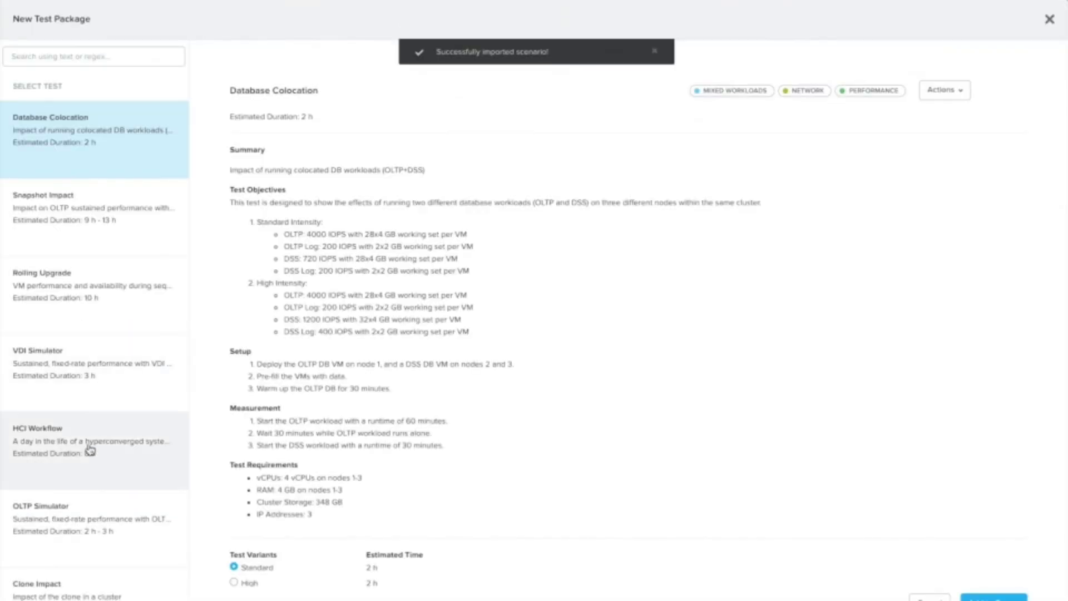
Step: Scroll to the bottom of New Test Package and open the renamed Sequential Node Failure scenario
scroll(89, 448, "down", 5)
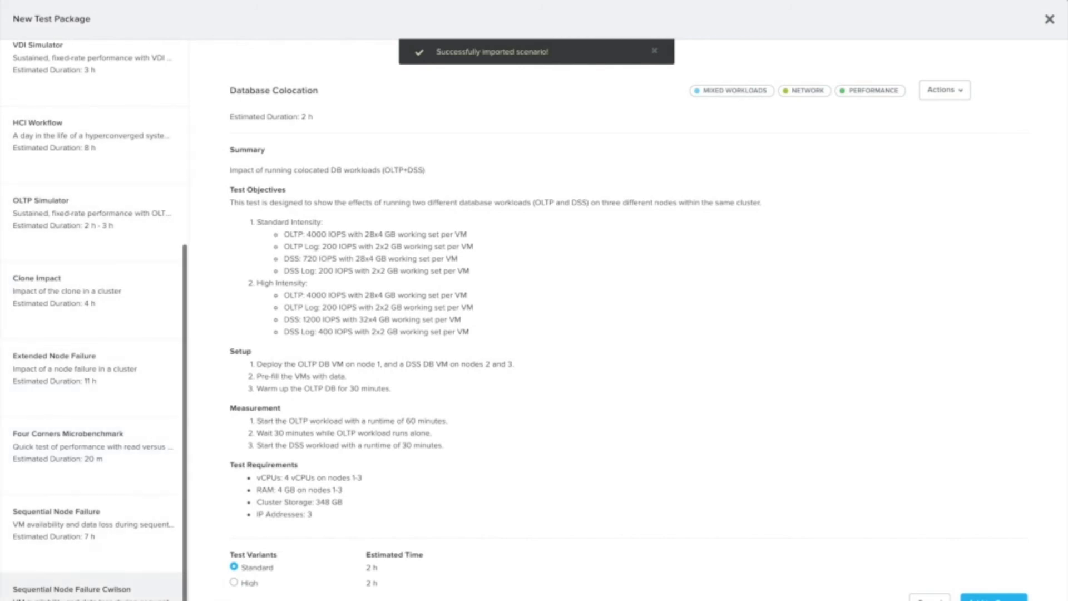
left_click(95, 588)
scroll(372, 424, "down", 2)
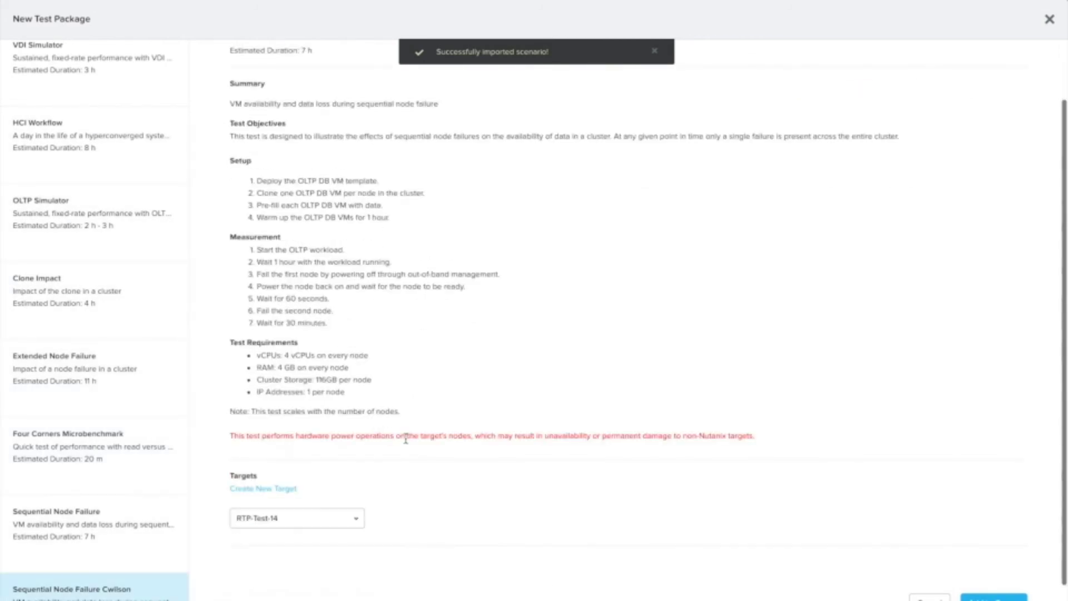
scroll(387, 439, "up", 2)
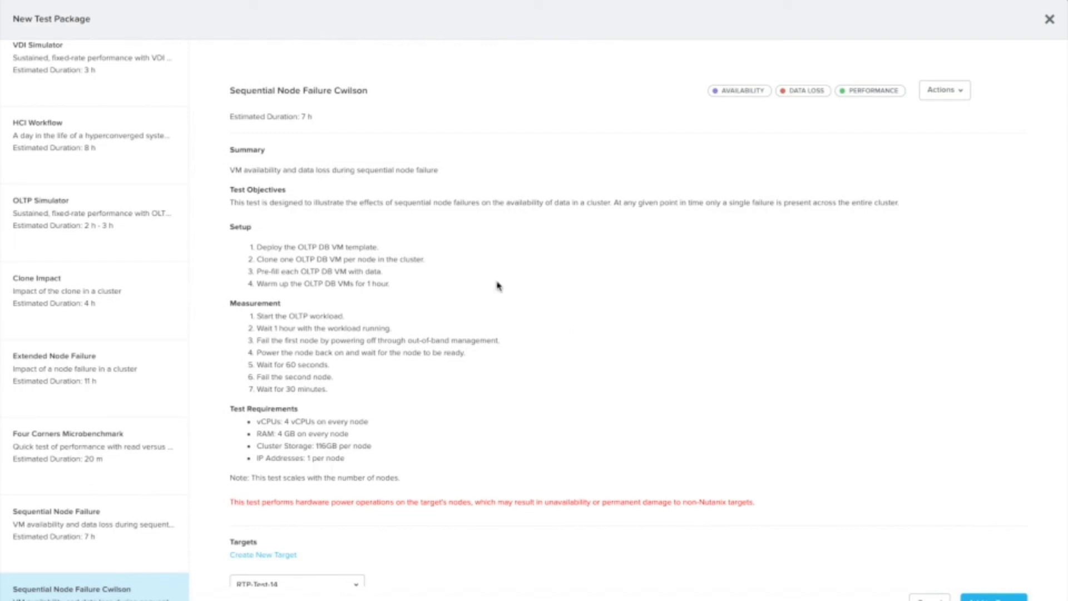
Step: Delete the custom scenario via Actions > Delete and confirm, then check Database Colocation's actions list
left_click(957, 93)
left_click(959, 145)
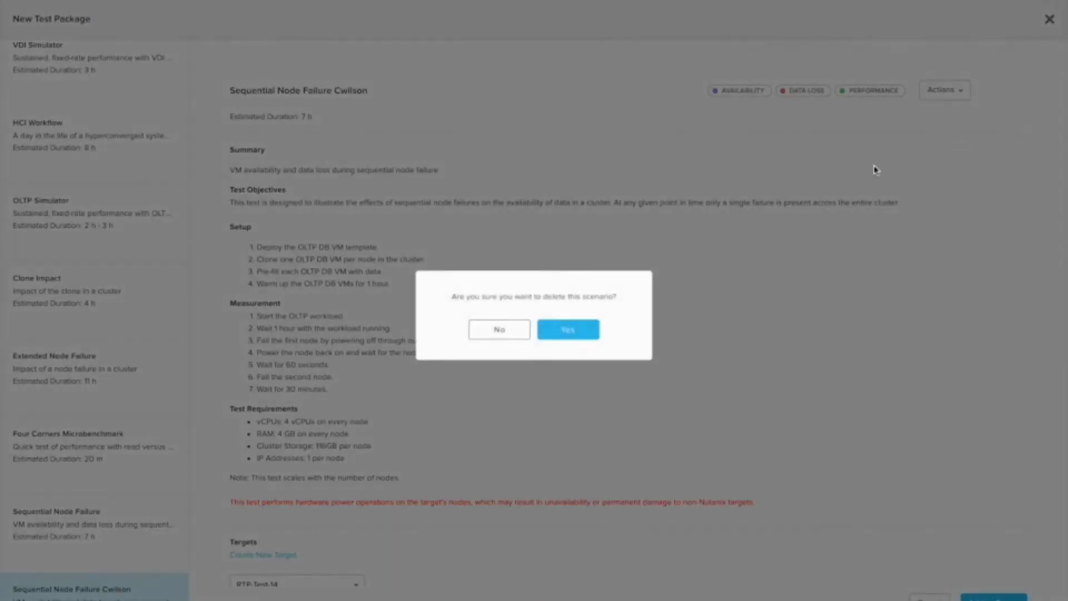
left_click(577, 334)
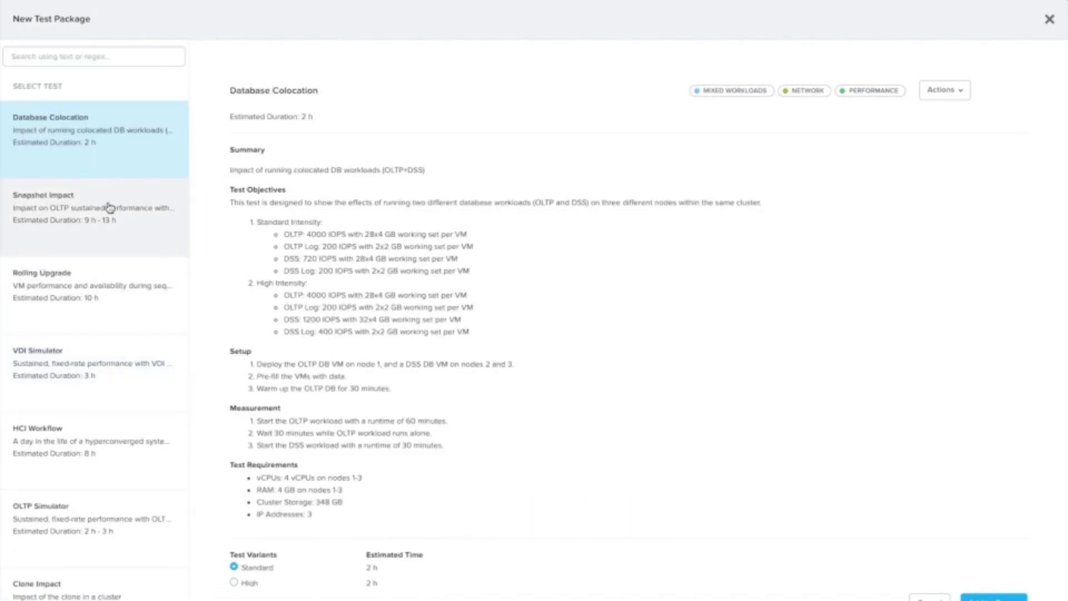
left_click(954, 94)
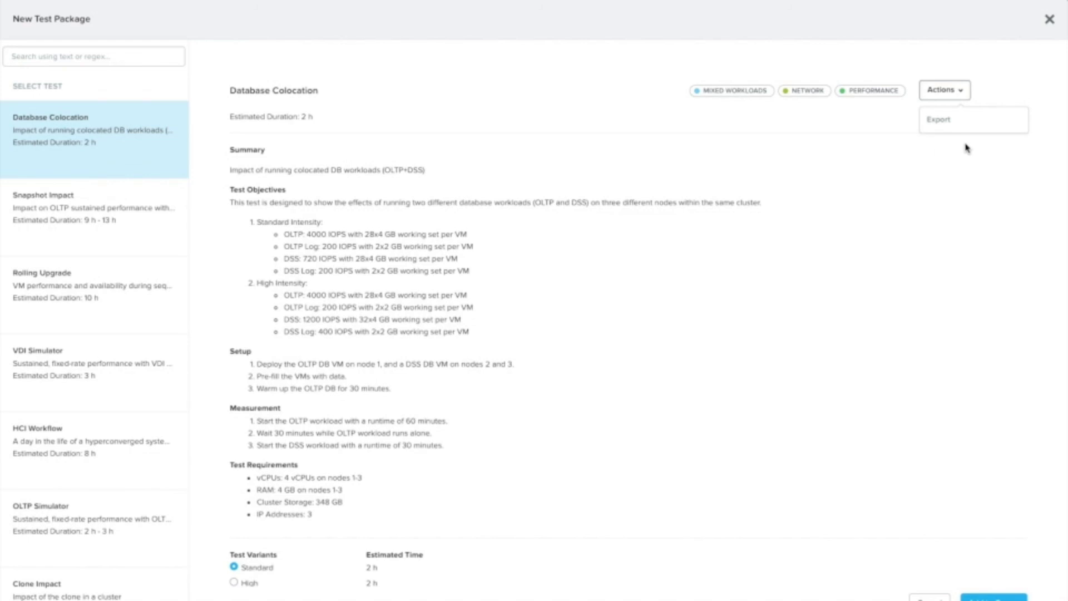
left_click(730, 197)
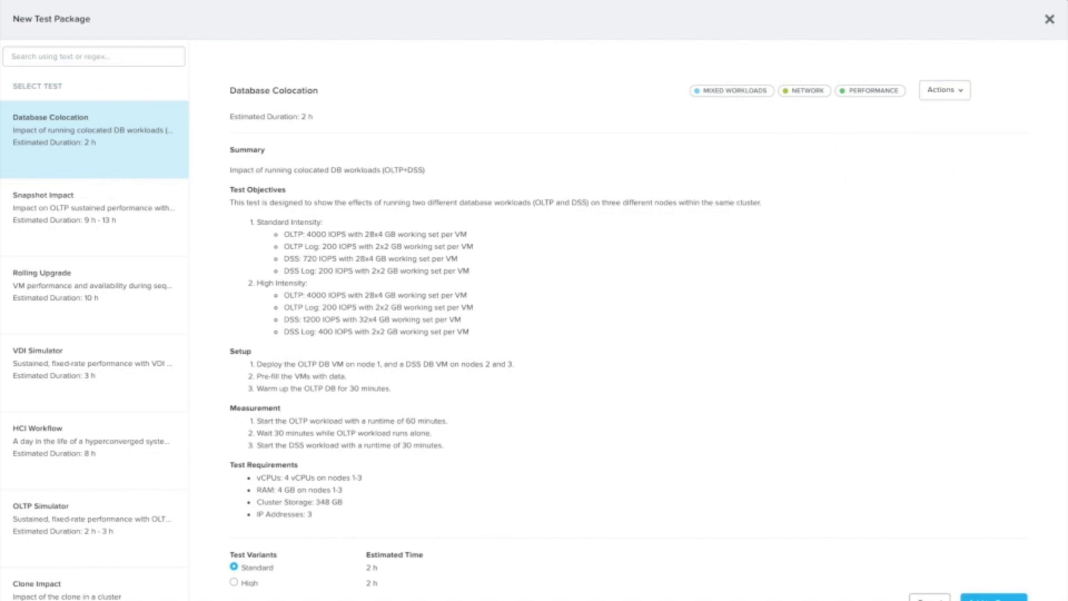